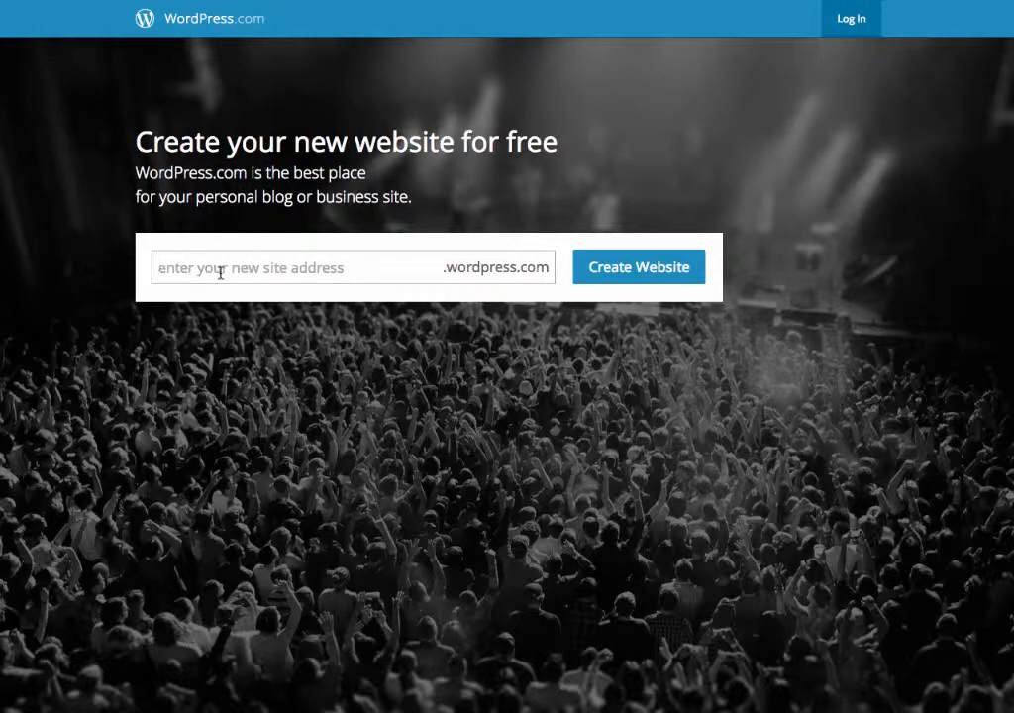
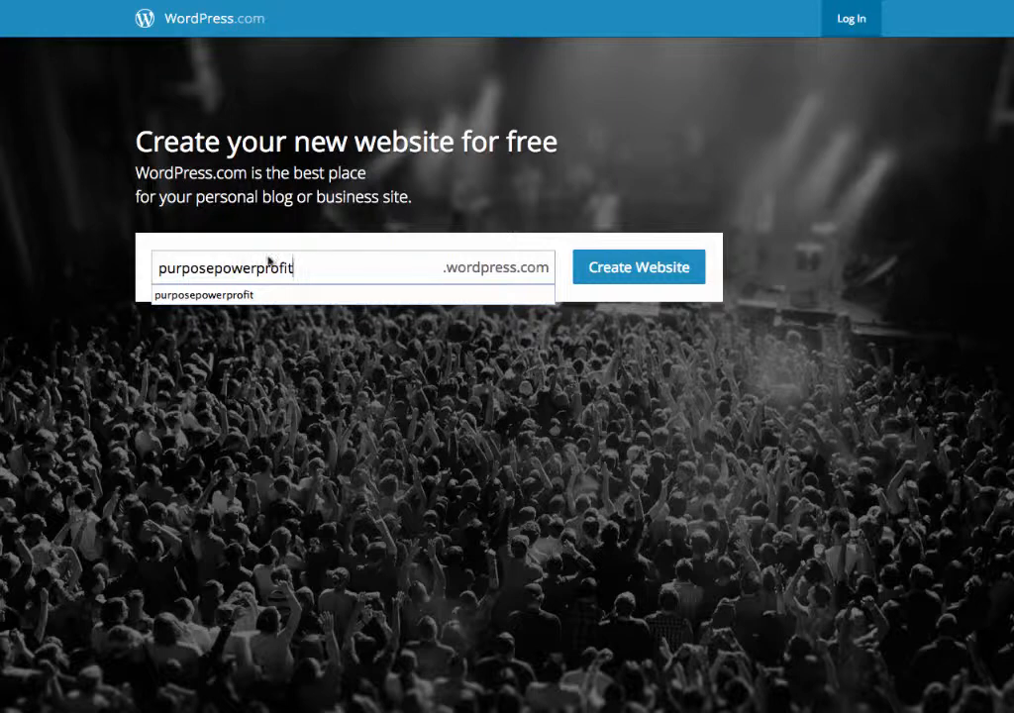
Create the site purposepowerprofit.wordpress.com and enter the account e-mail, a matching username and a password.
{"action": "left_click", "coordinate": [613, 272]}
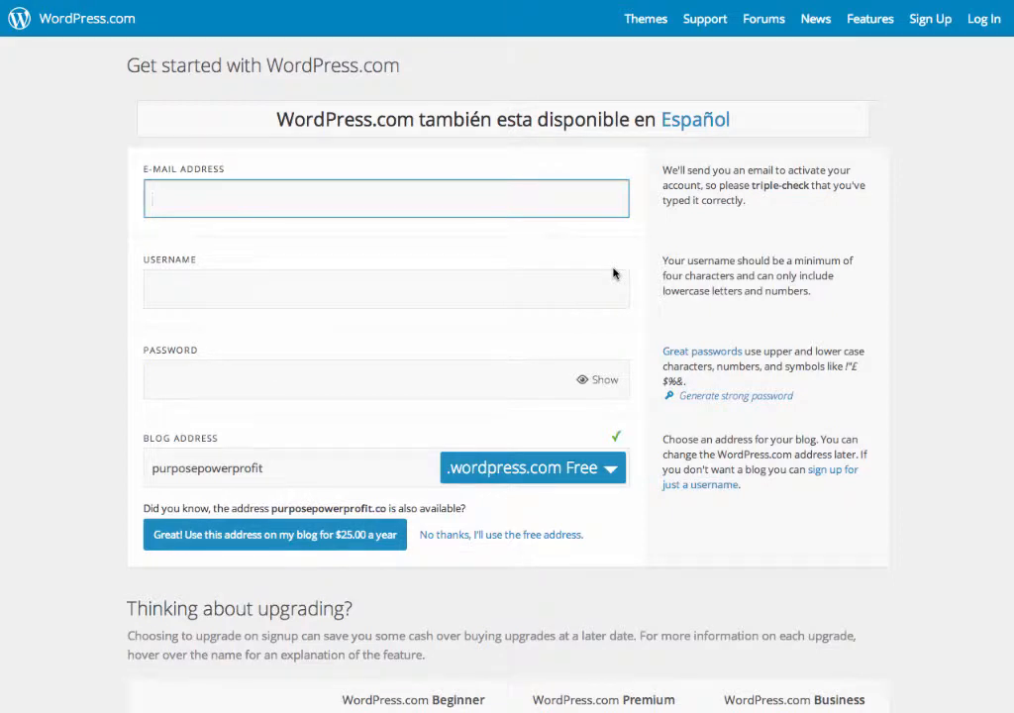
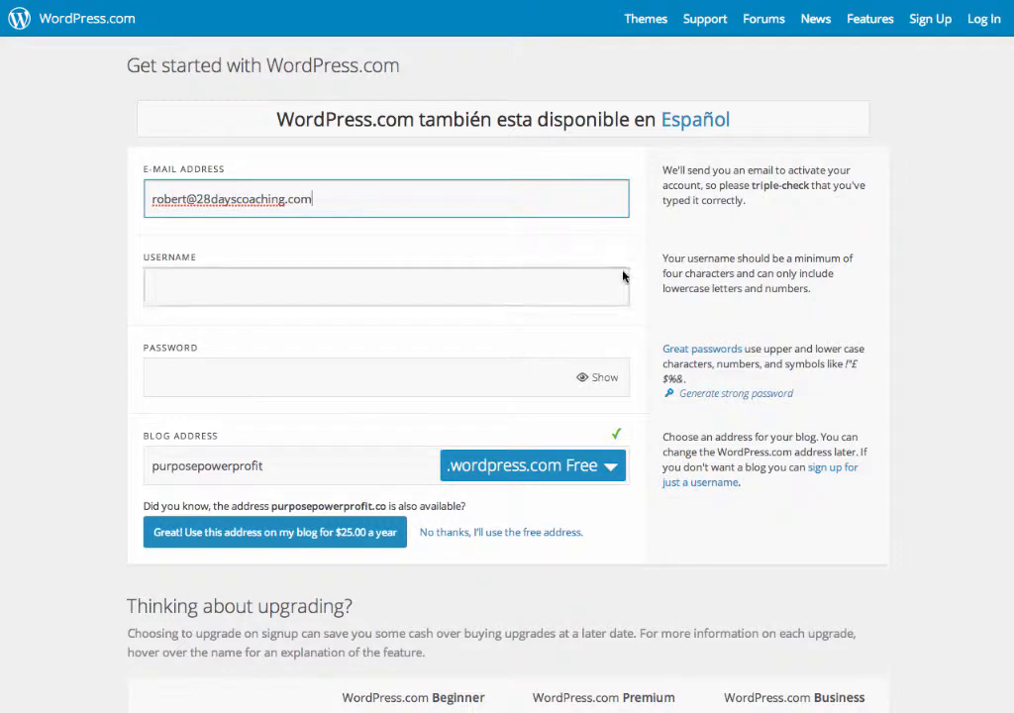
{"action": "left_click", "coordinate": [442, 295]}
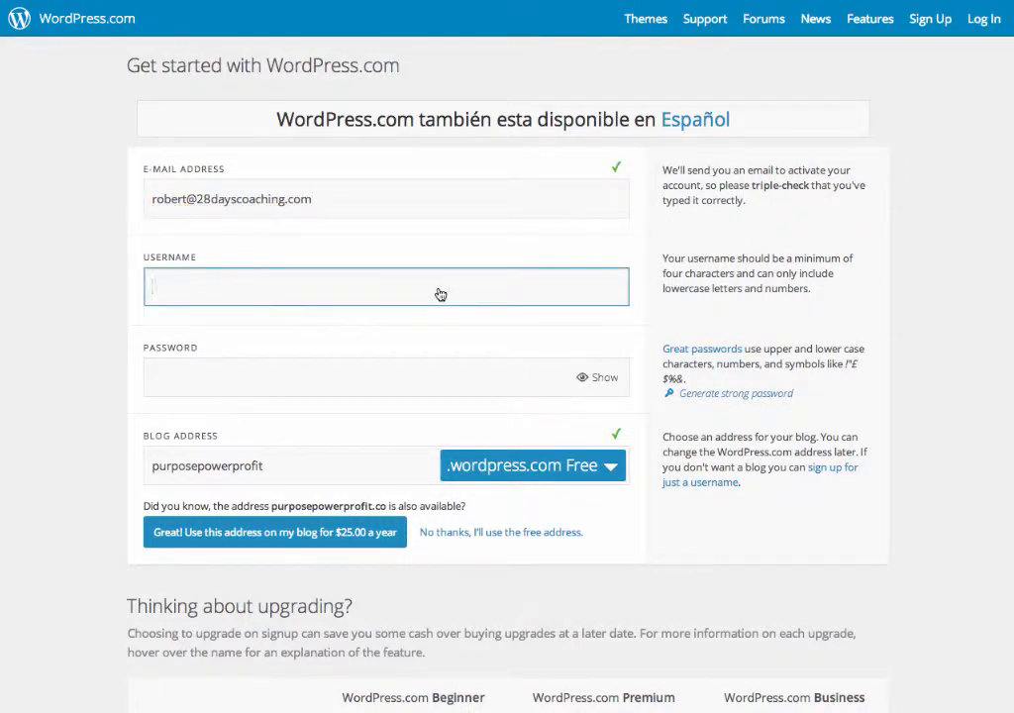
{"action": "type", "text": "purposepowe"}
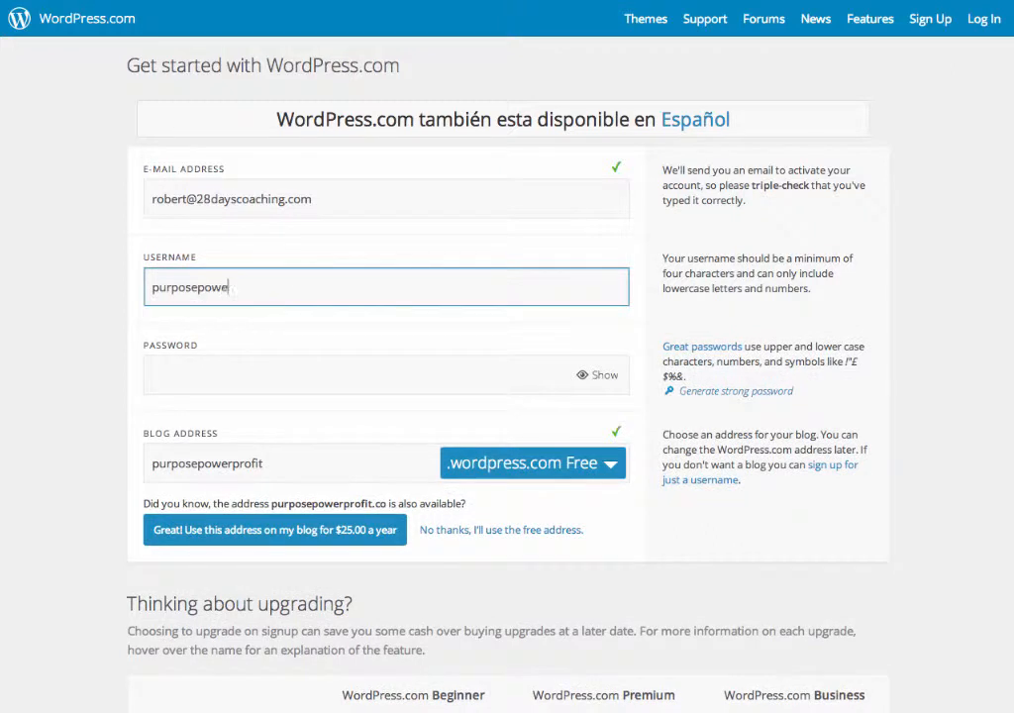
{"action": "type", "text": "rprofit"}
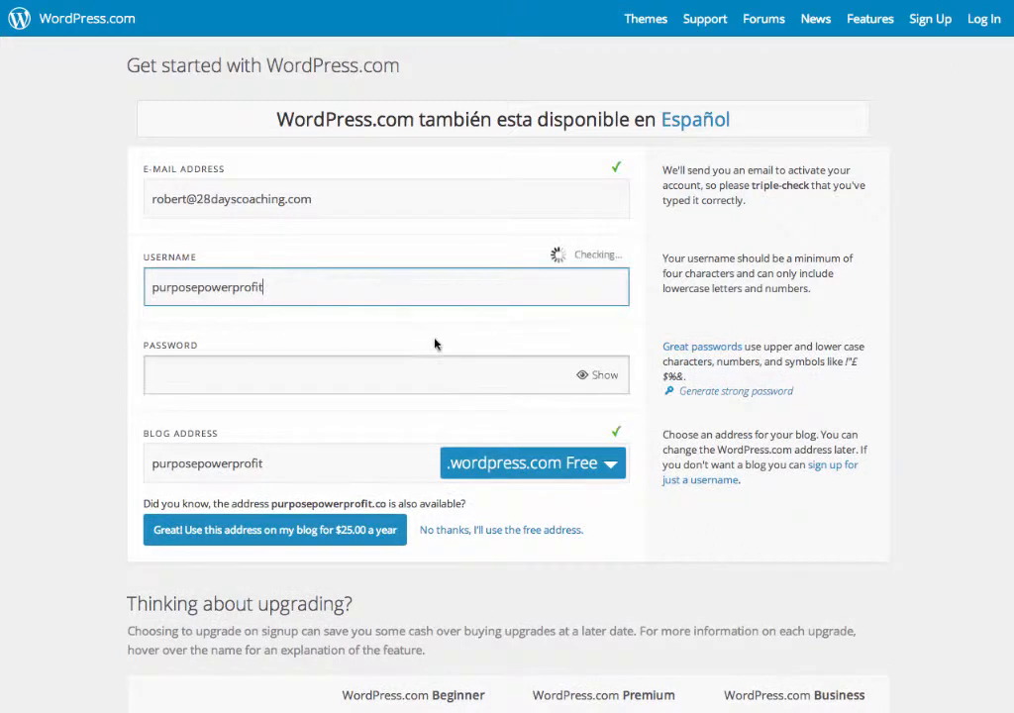
{"action": "left_click", "coordinate": [385, 370]}
{"action": "type", "text": "*******"}
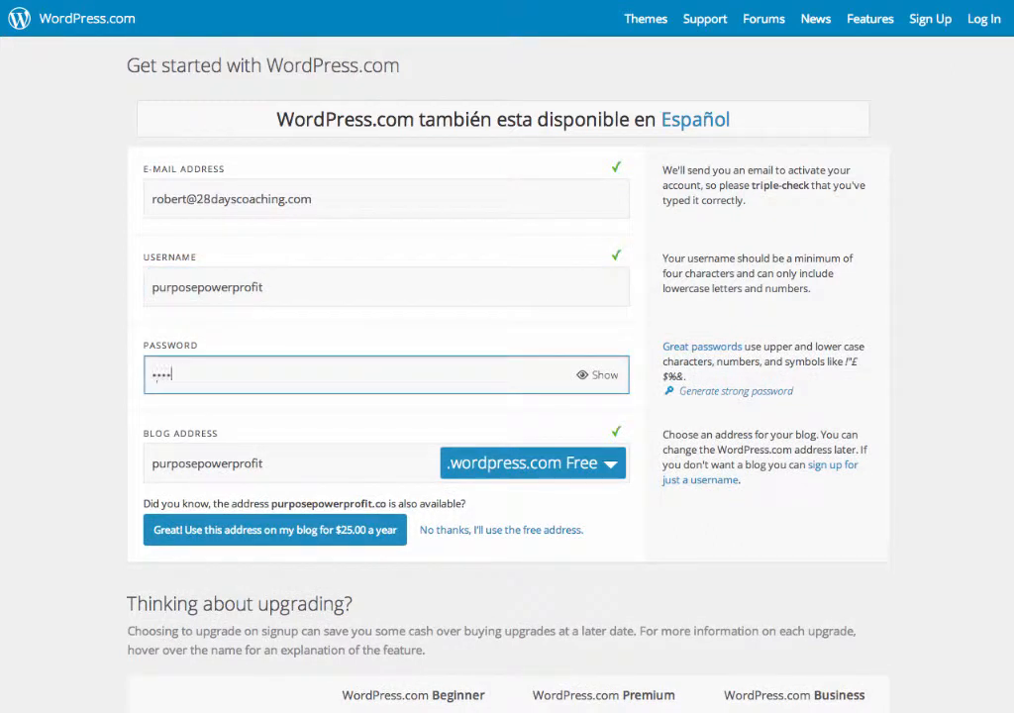
{"action": "type", "text": "***"}
Create the blog on the free Beginner plan from the pricing table.
{"action": "scroll", "coordinate": [485, 456], "scroll_direction": "down", "scroll_amount": 1}
{"action": "scroll", "coordinate": [443, 478], "scroll_direction": "down", "scroll_amount": 5}
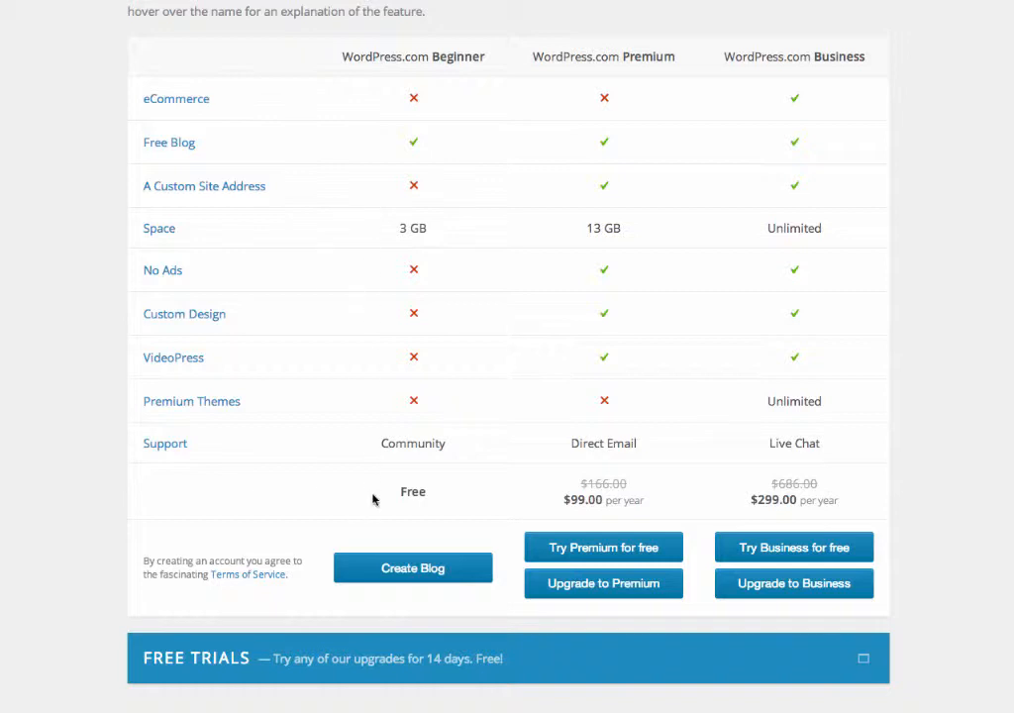
{"action": "left_click", "coordinate": [411, 572]}
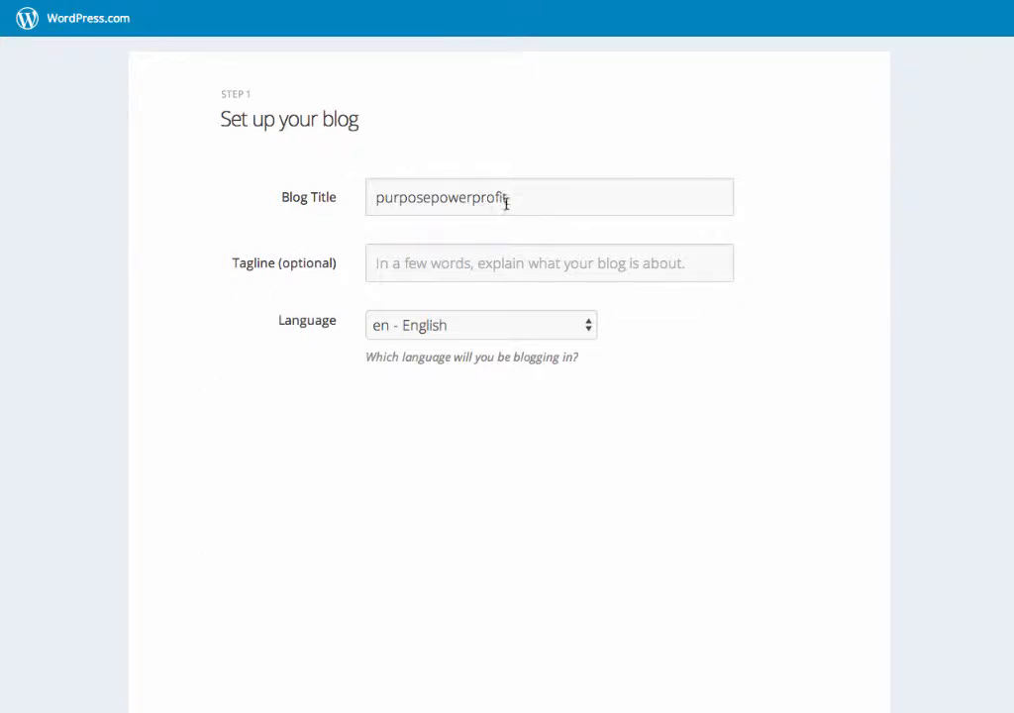
Set the blog title to 'Purpose, Power & Profit' and continue to theme selection.
{"action": "left_click_drag", "start_coordinate": [510, 200], "coordinate": [342, 203]}
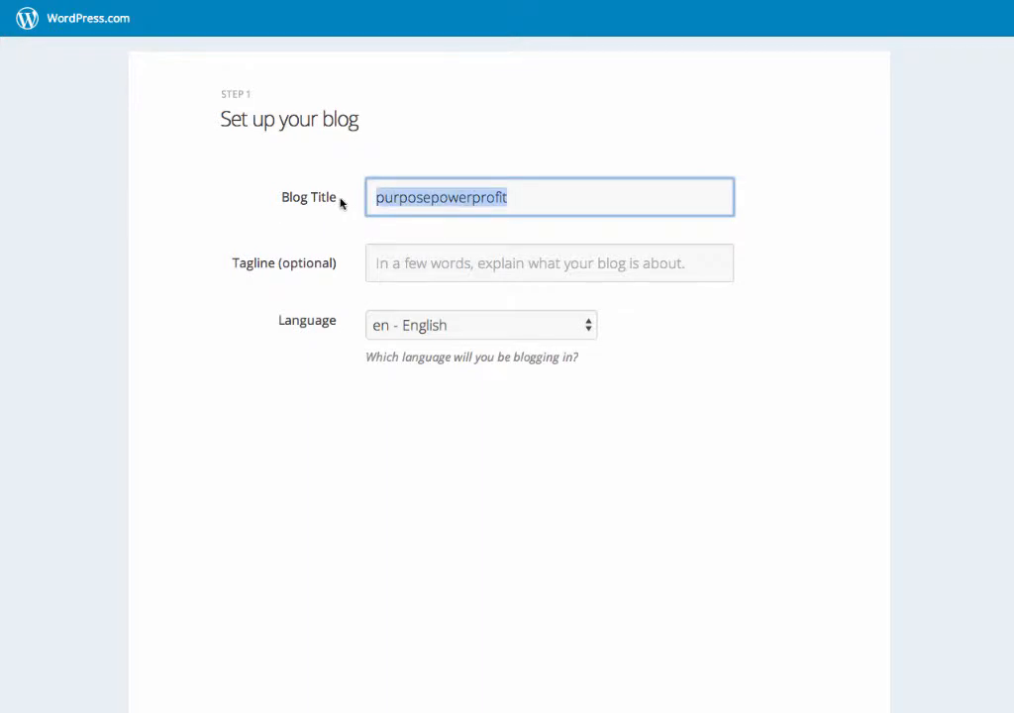
{"action": "type", "text": "Po"}
{"action": "key", "text": "BackSpace"}
{"action": "type", "text": "u"}
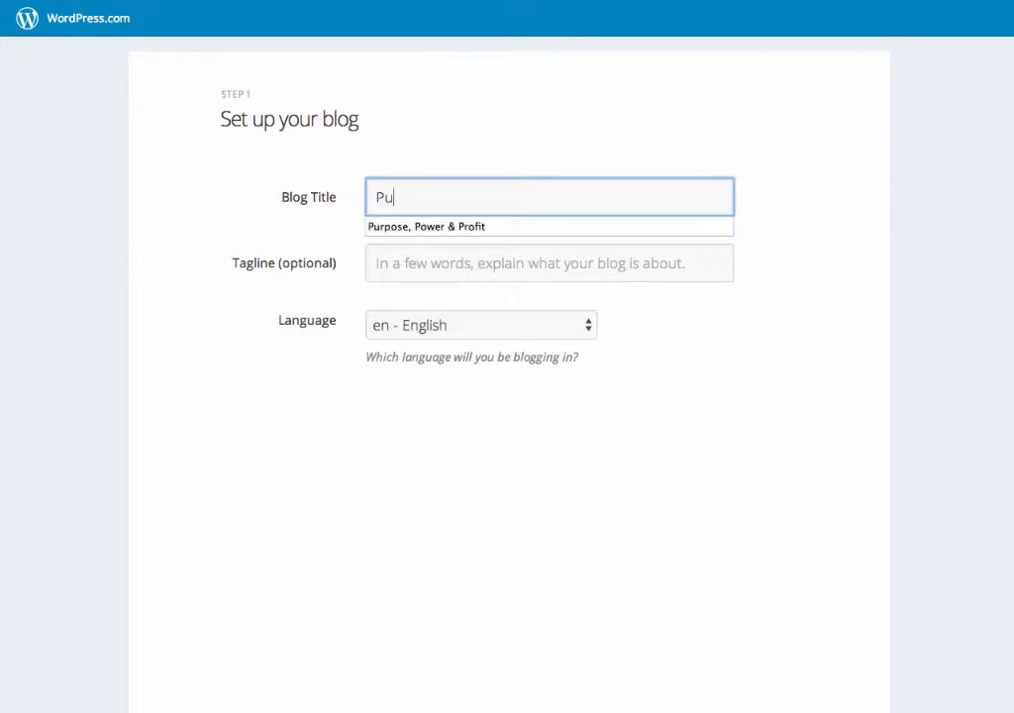
{"action": "type", "text": "rpose"}
{"action": "left_click", "coordinate": [383, 229]}
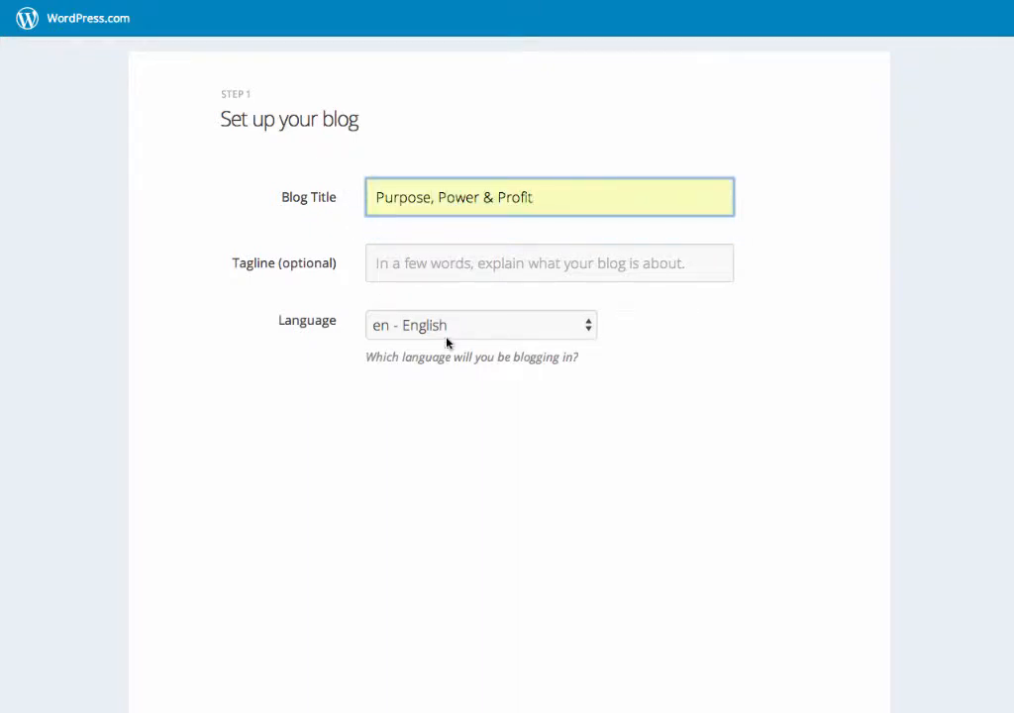
{"action": "scroll", "coordinate": [629, 353], "scroll_direction": "down", "scroll_amount": 5}
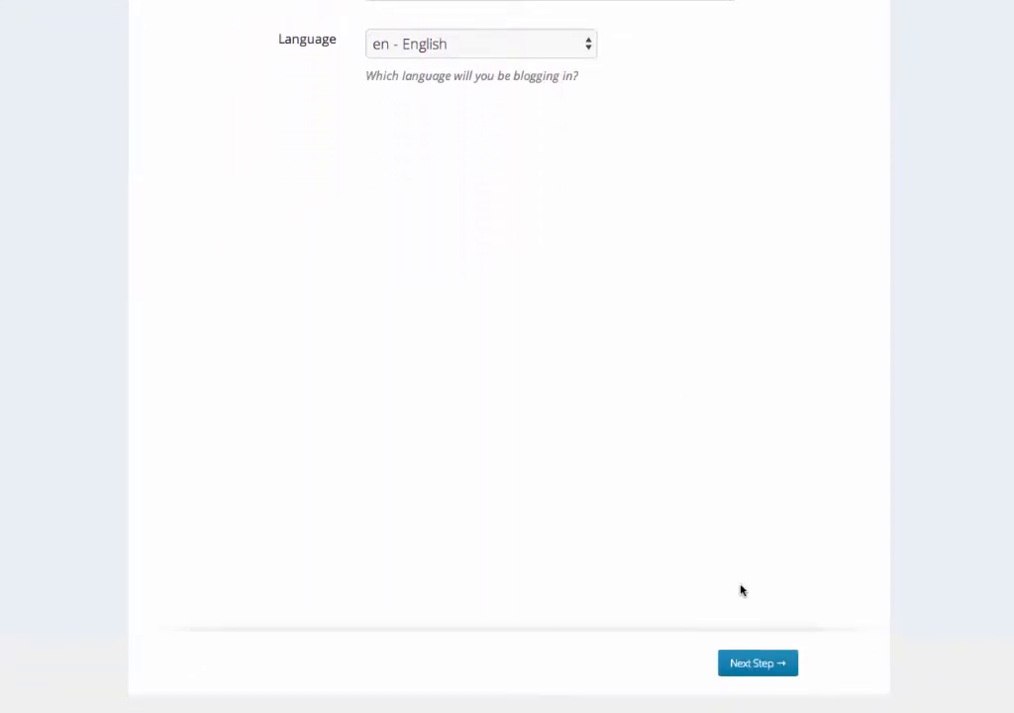
{"action": "left_click", "coordinate": [759, 673]}
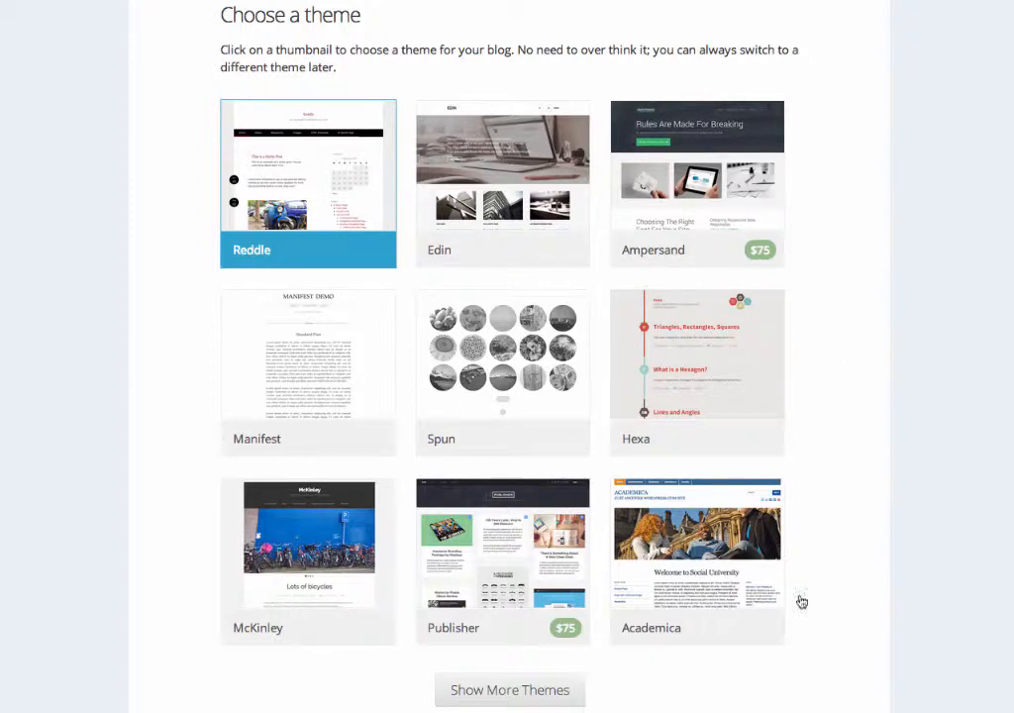
Load more themes and pick the Writr theme from the grid.
{"action": "left_click", "coordinate": [502, 698]}
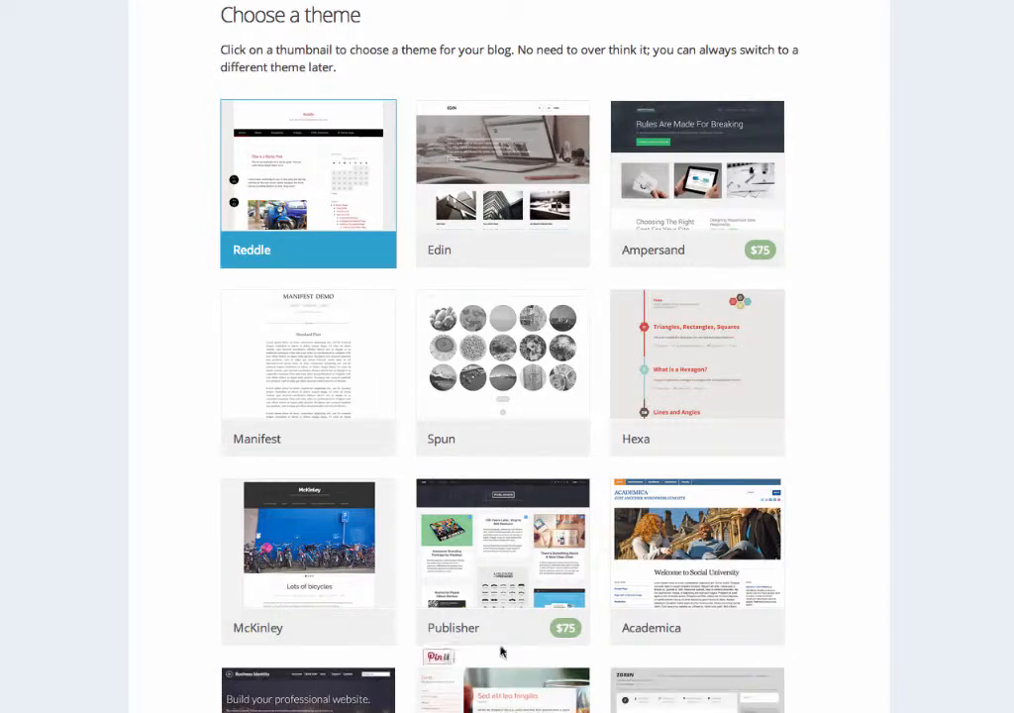
{"action": "scroll", "coordinate": [495, 497], "scroll_direction": "down", "scroll_amount": 3}
{"action": "scroll", "coordinate": [495, 497], "scroll_direction": "down", "scroll_amount": 3}
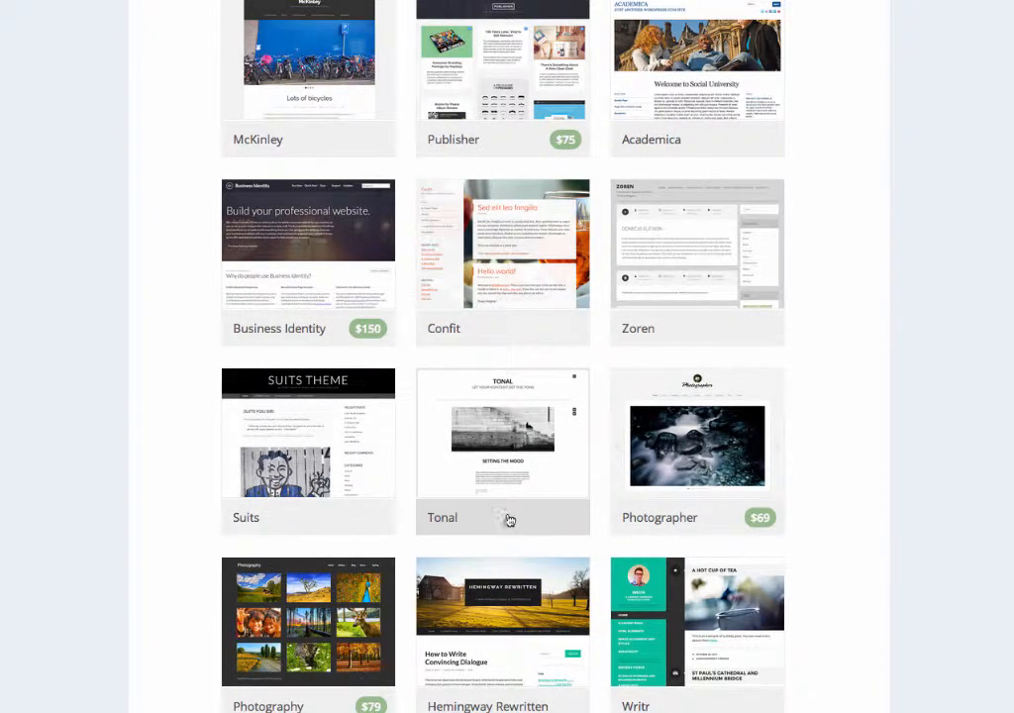
{"action": "scroll", "coordinate": [508, 515], "scroll_direction": "up", "scroll_amount": 3}
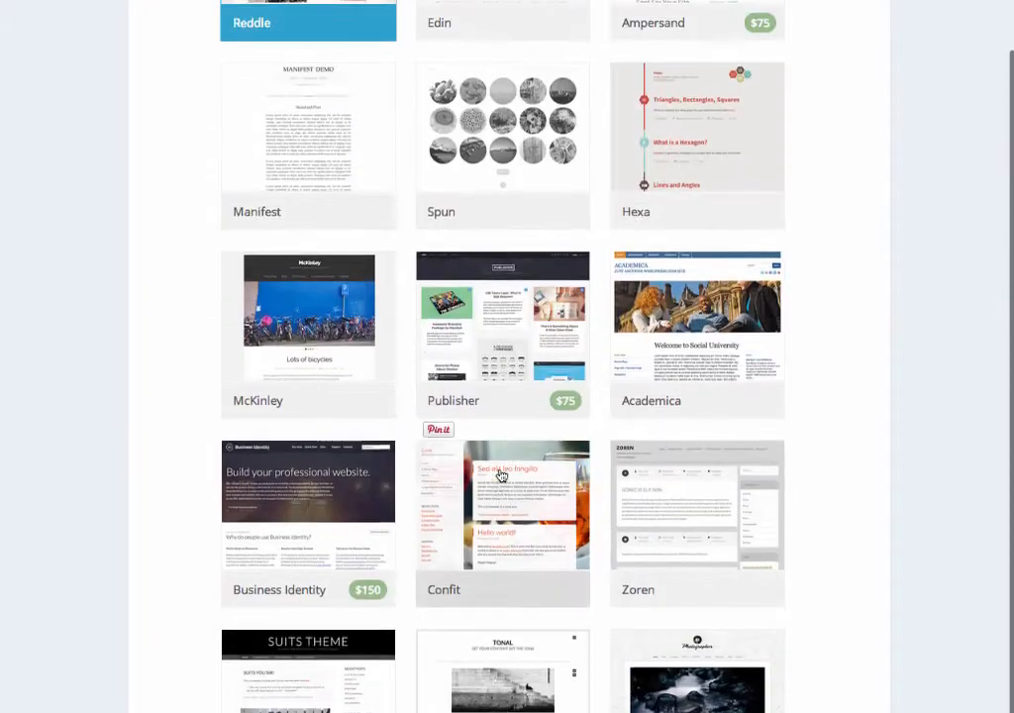
{"action": "scroll", "coordinate": [500, 476], "scroll_direction": "up", "scroll_amount": 3}
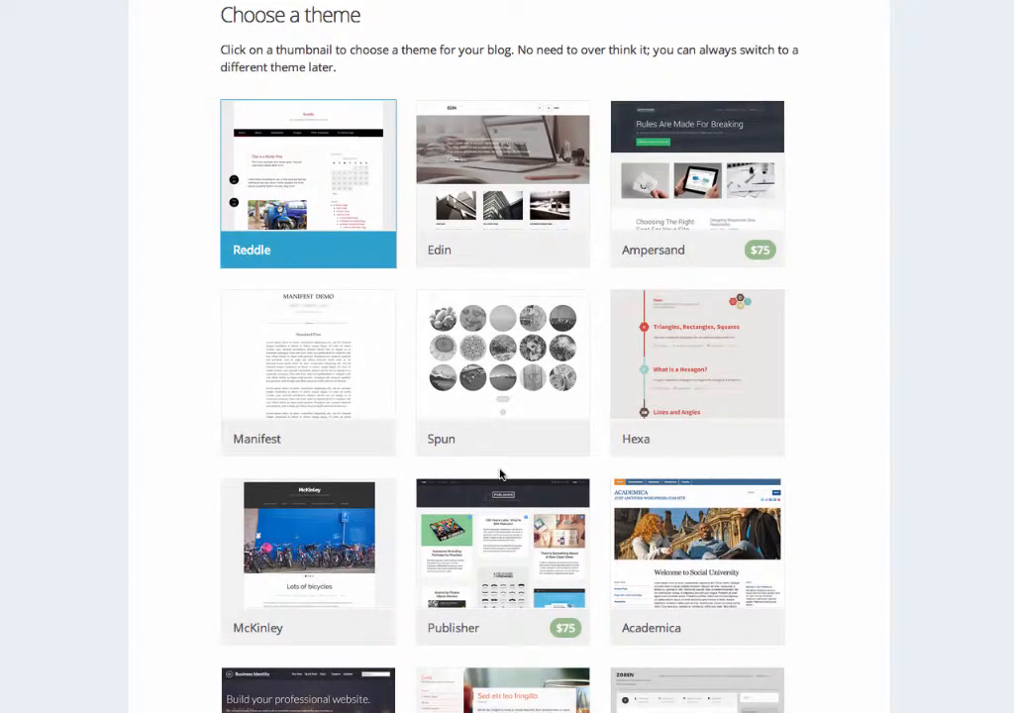
{"action": "scroll", "coordinate": [500, 475], "scroll_direction": "down", "scroll_amount": 8}
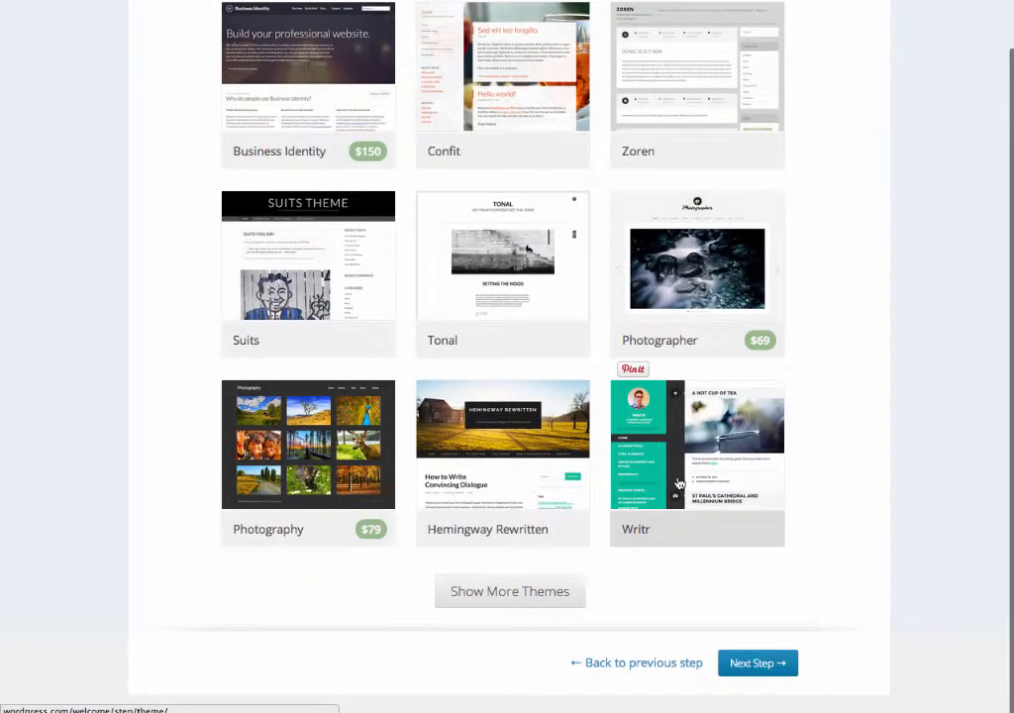
{"action": "left_click", "coordinate": [680, 484]}
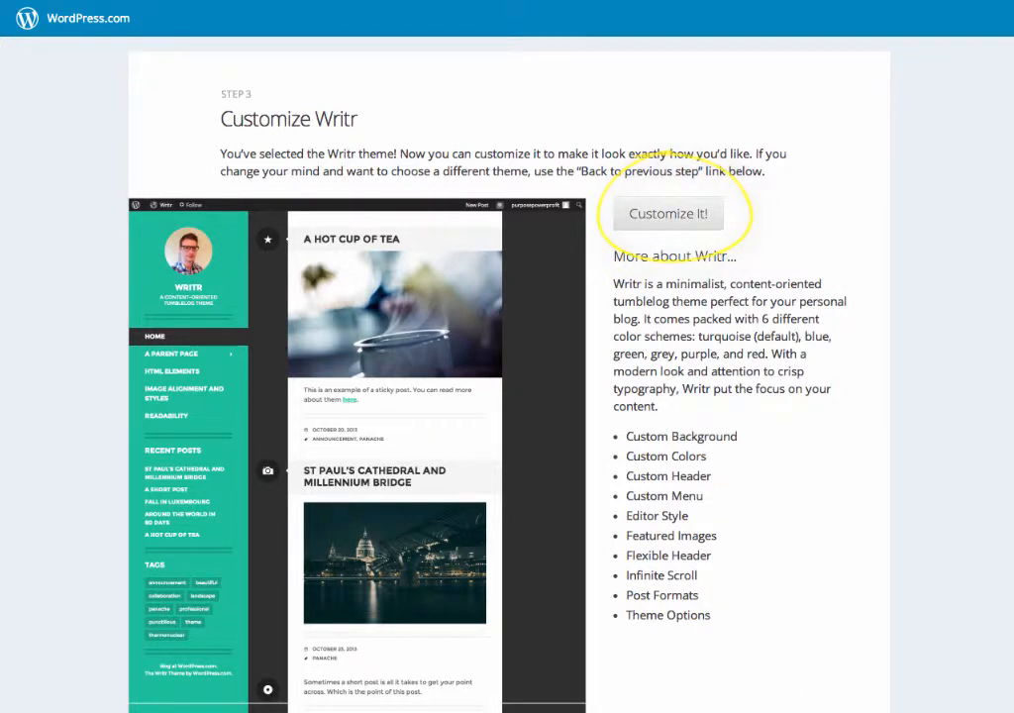
Advance past the customisation and sharing setup steps to the post editor.
{"action": "scroll", "coordinate": [793, 701], "scroll_direction": "down", "scroll_amount": 5}
{"action": "left_click", "coordinate": [758, 695]}
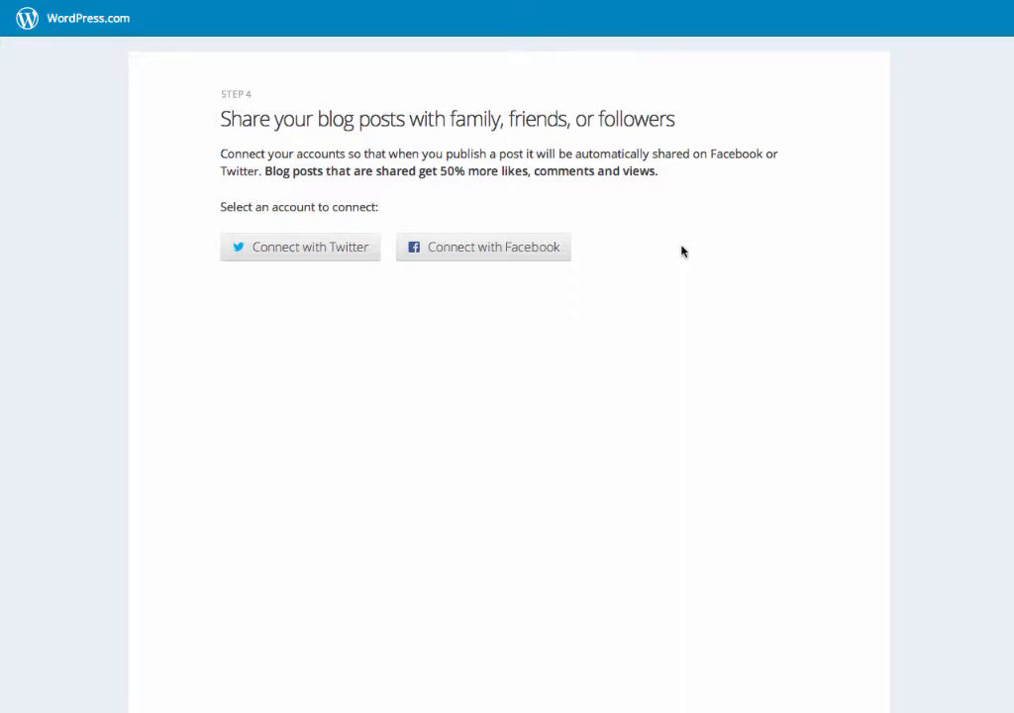
{"action": "scroll", "coordinate": [731, 668], "scroll_direction": "down", "scroll_amount": 5}
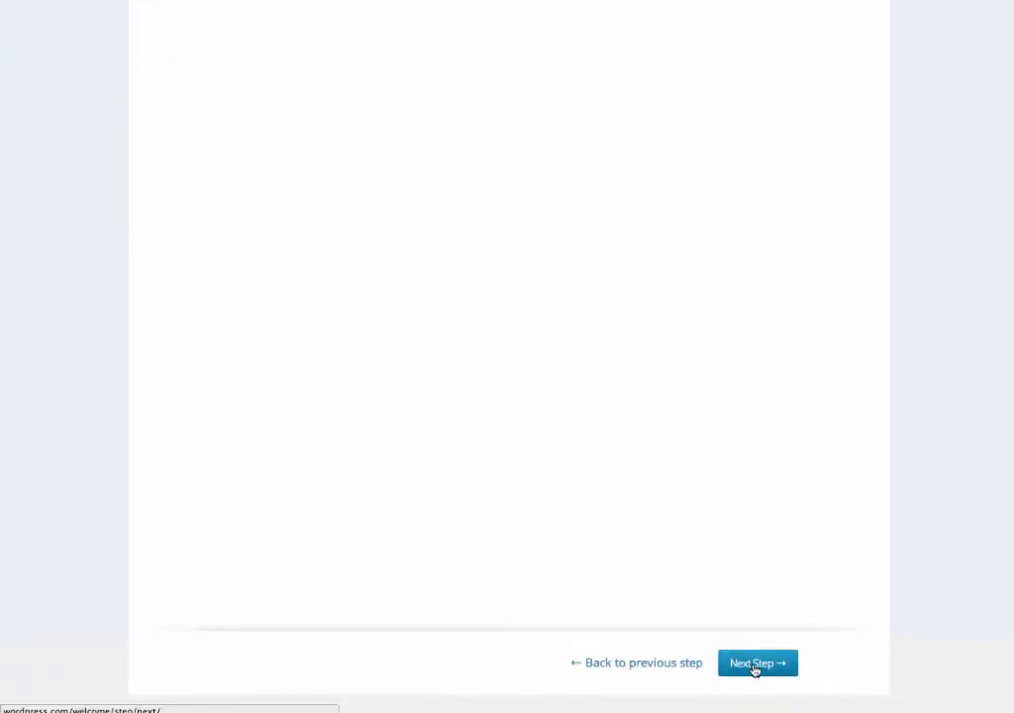
{"action": "left_click", "coordinate": [755, 671]}
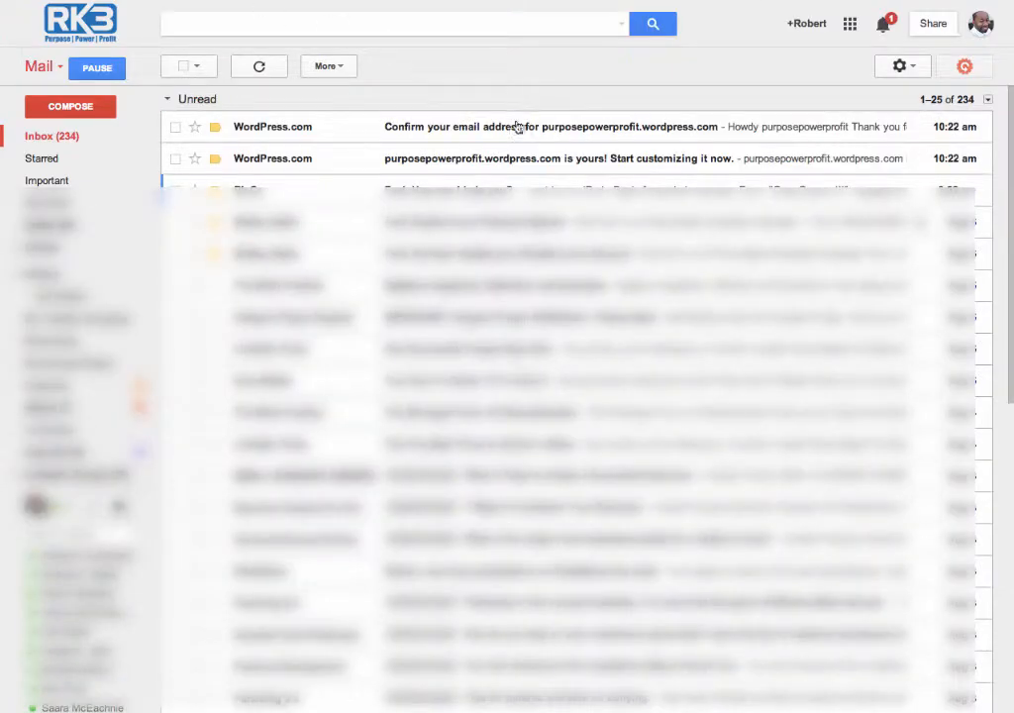
Confirm the e-mail address from WordPress.com's 'Confirm your email address' message in Gmail.
{"action": "left_click", "coordinate": [515, 129]}
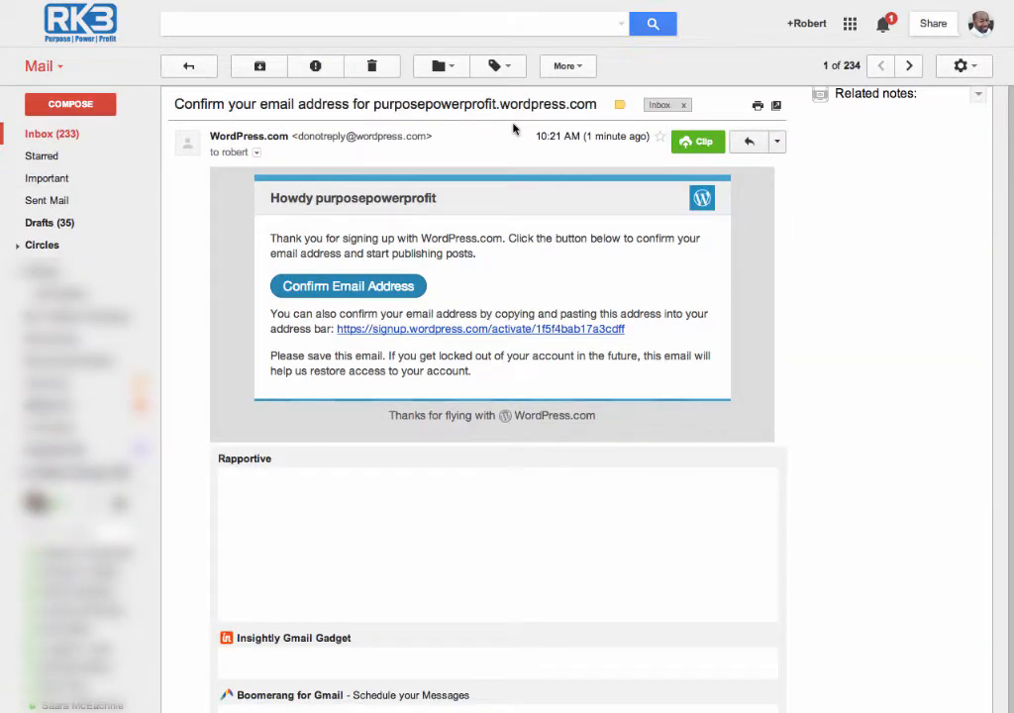
{"action": "left_click", "coordinate": [356, 287]}
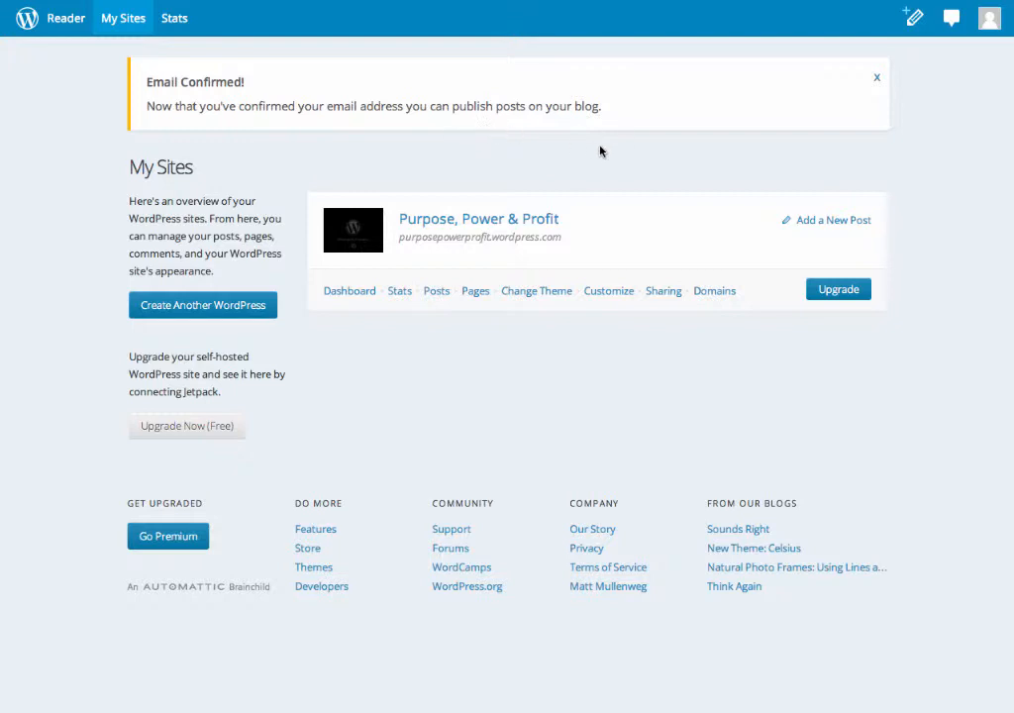
Create a post titled 'Welcome To My Site' with body 'Hey guys, I'm writing my first blog...'.
{"action": "left_click", "coordinate": [822, 224]}
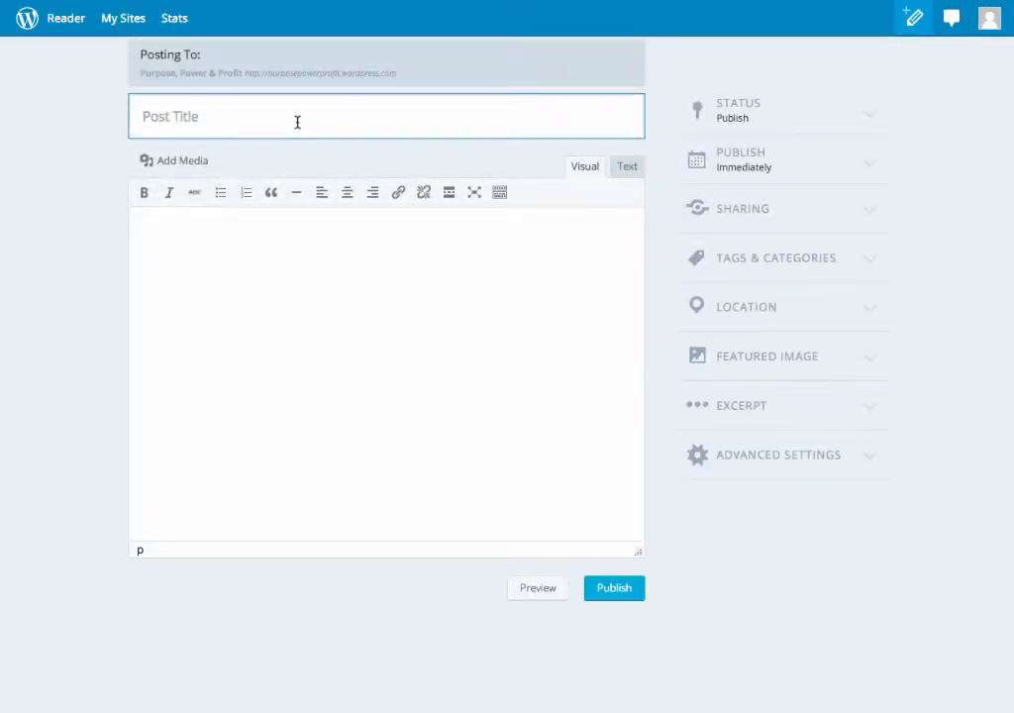
{"action": "type", "text": "Welcome To"}
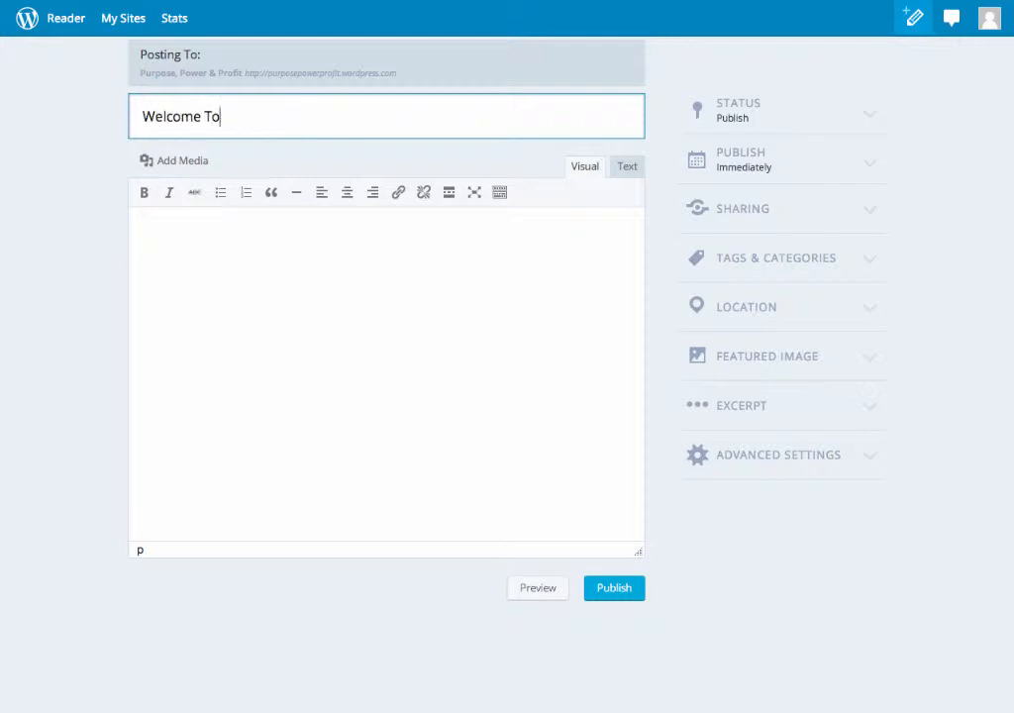
{"action": "type", "text": " My Site"}
{"action": "left_click", "coordinate": [278, 265]}
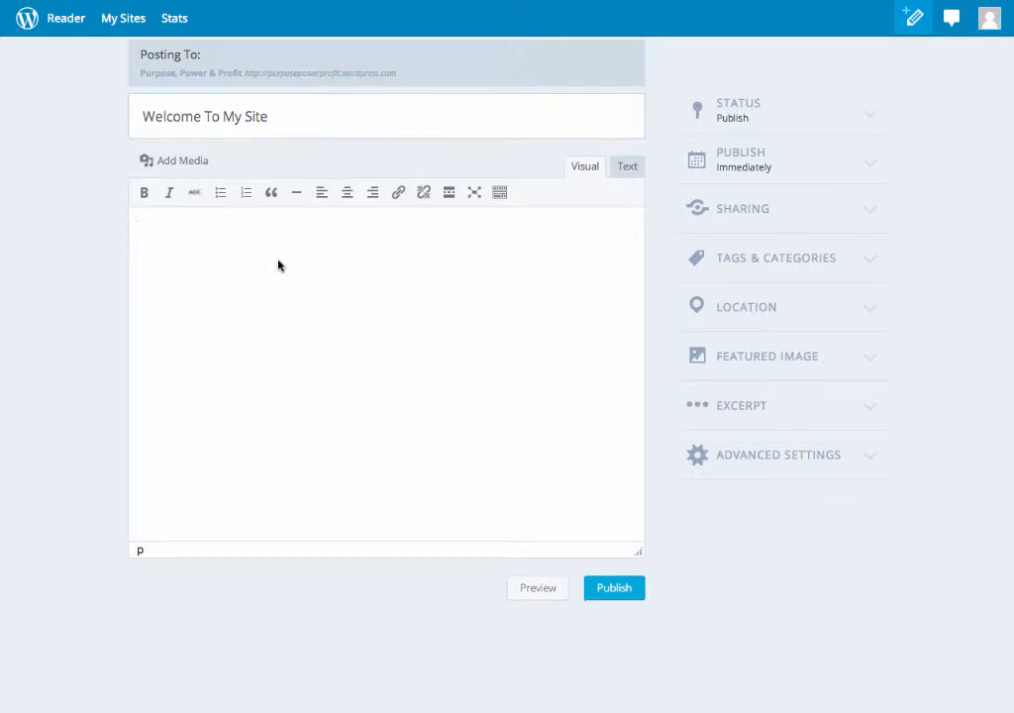
{"action": "type", "text": "Hey guys, I'm writing my "}
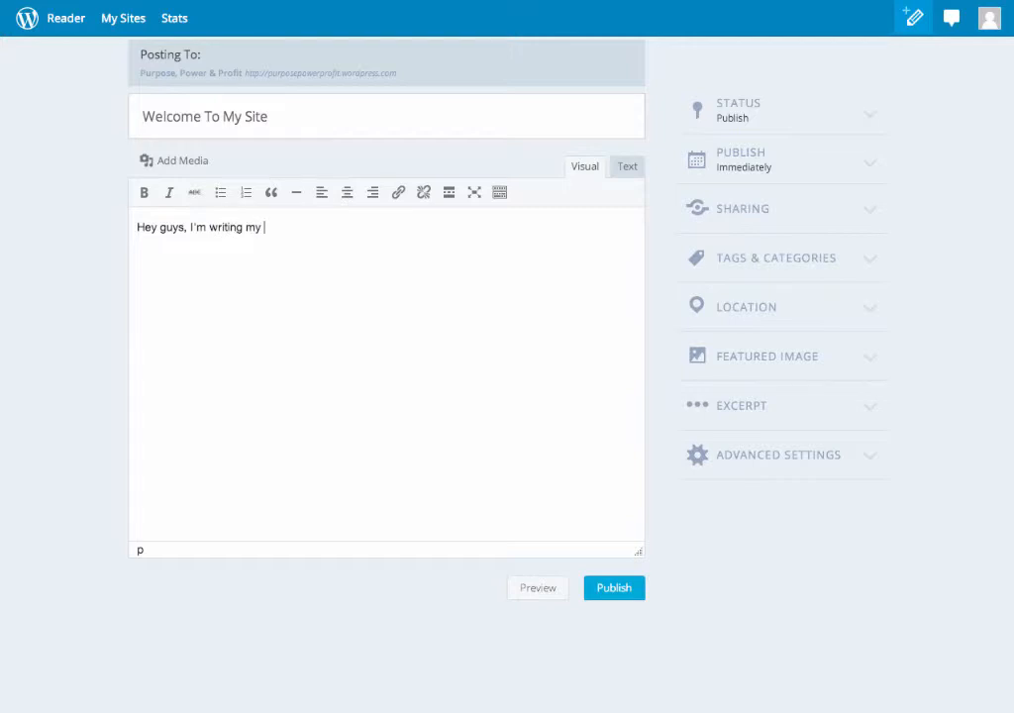
{"action": "type", "text": "first blog.  What do yo"}
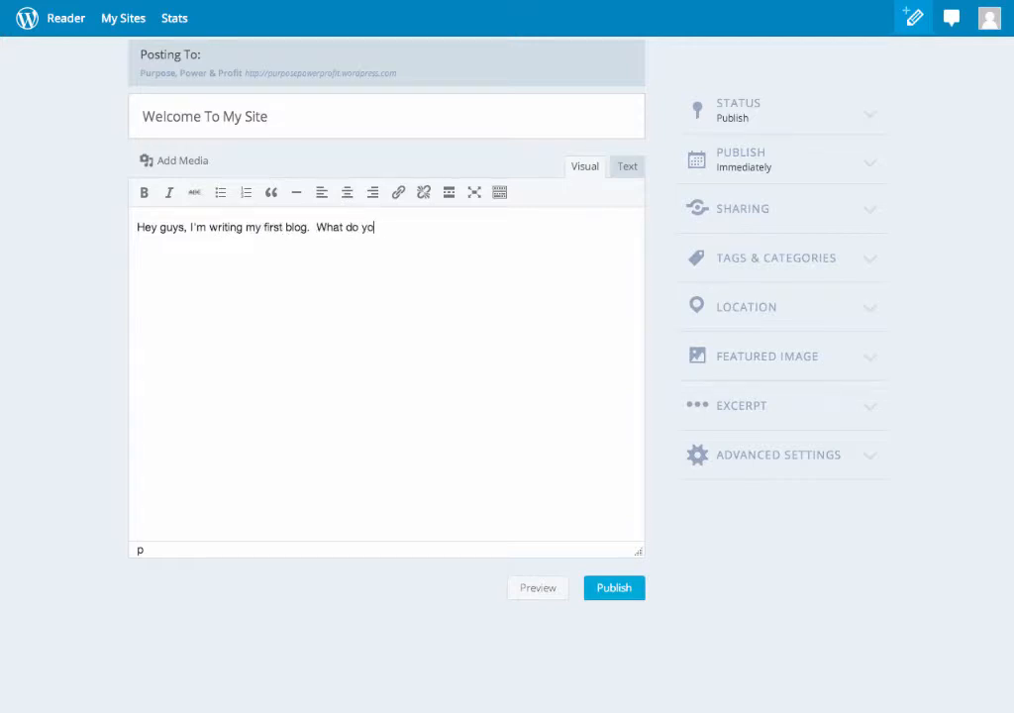
{"action": "type", "text": "u think 'bout it?"}
Upload the microphone singer photo and insert it into the post with Link To set to None.
{"action": "left_click", "coordinate": [178, 165]}
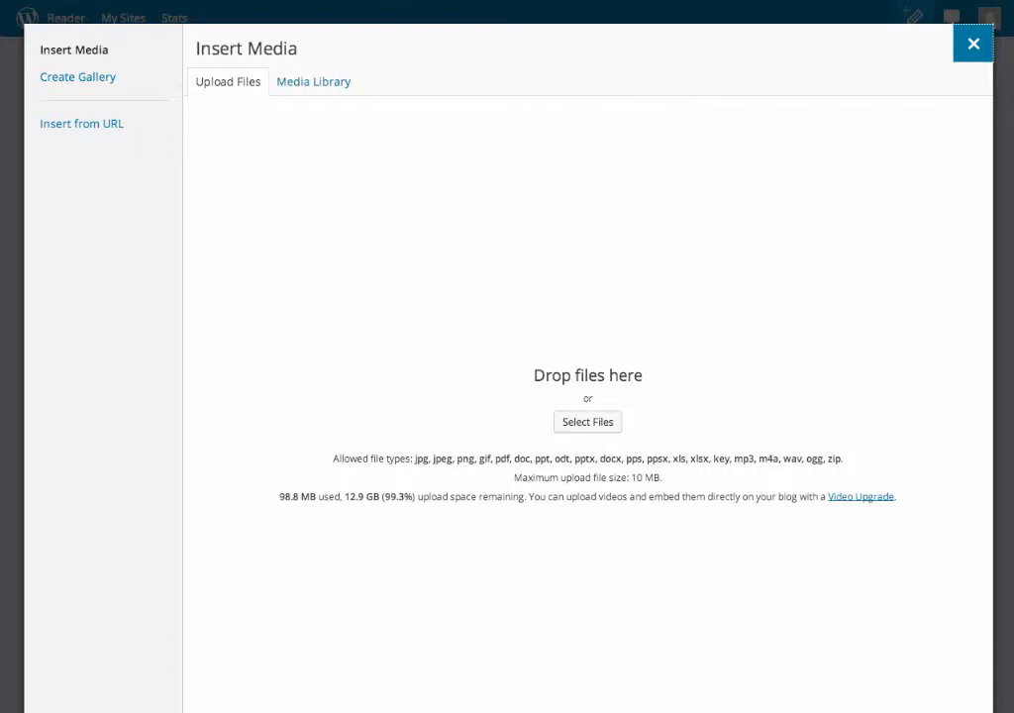
{"action": "left_click_drag", "start_coordinate": [1011, 220], "coordinate": [602, 403]}
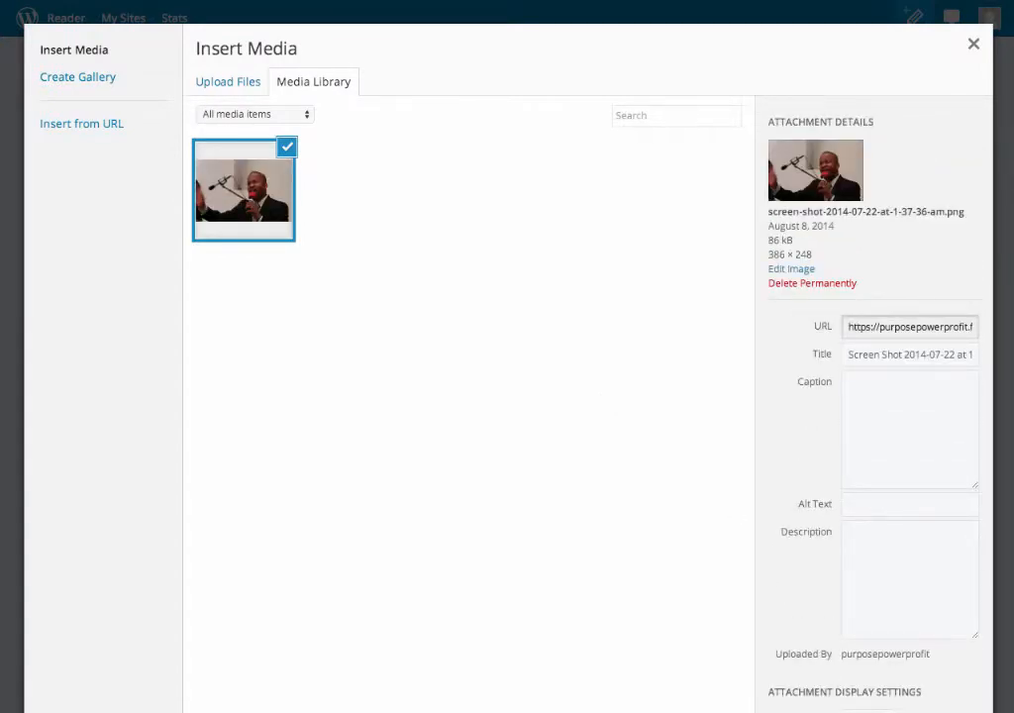
{"action": "left_click", "coordinate": [904, 465]}
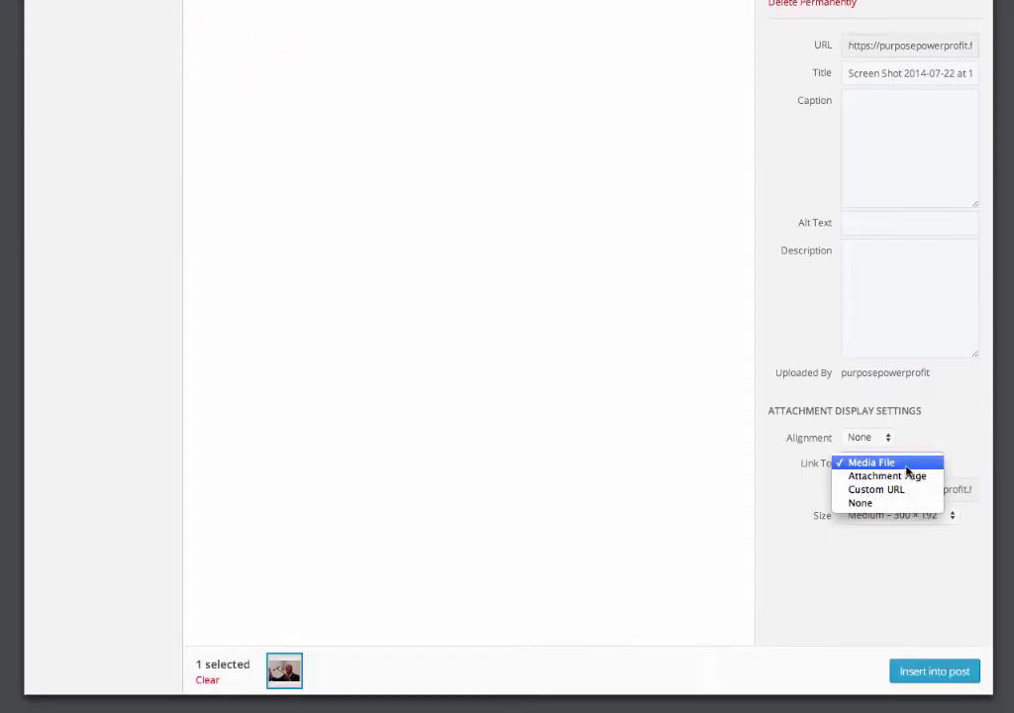
{"action": "left_click", "coordinate": [878, 505]}
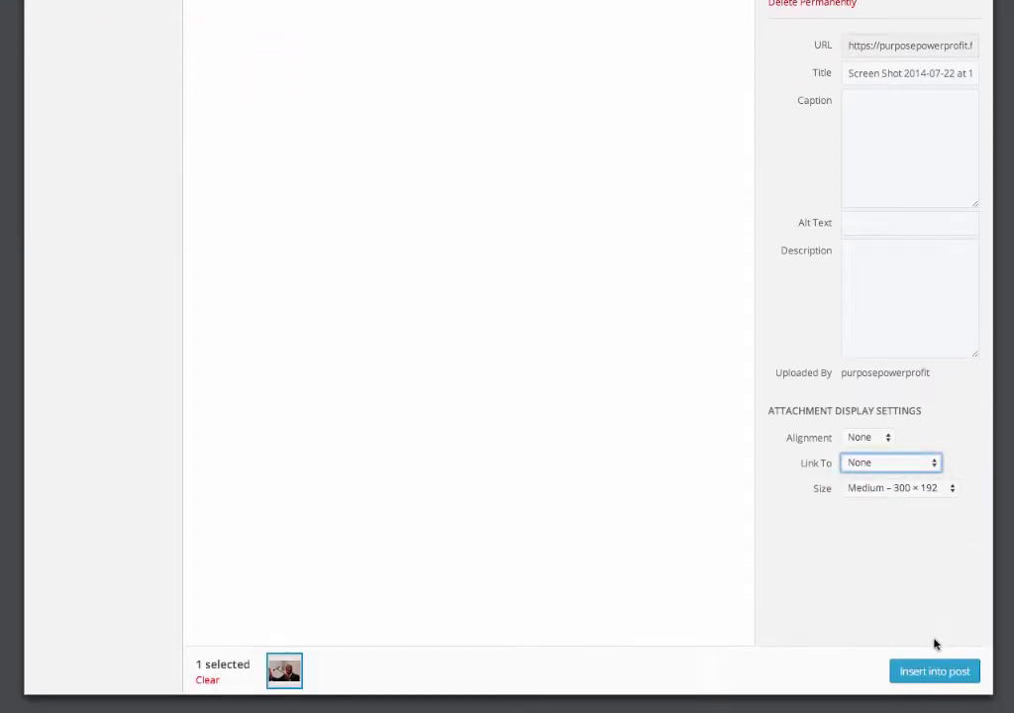
{"action": "left_click", "coordinate": [924, 676]}
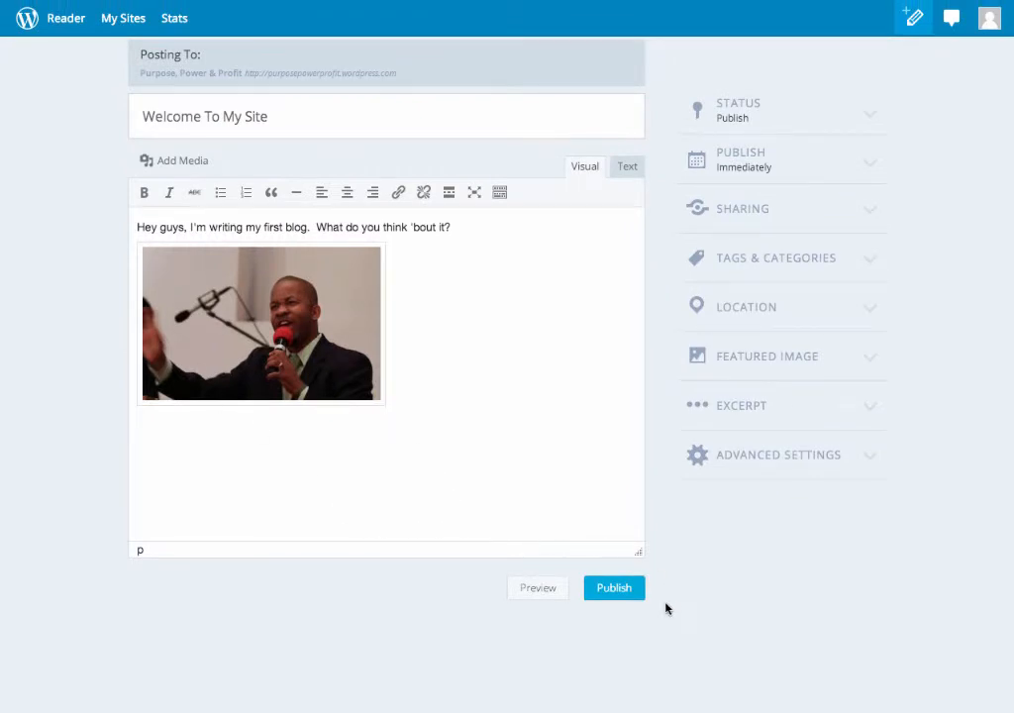
Set the Desktop image 'Screen Shot 2014-07-22 at 1.37.06 AM' as the post's featured image.
{"action": "left_click", "coordinate": [705, 366]}
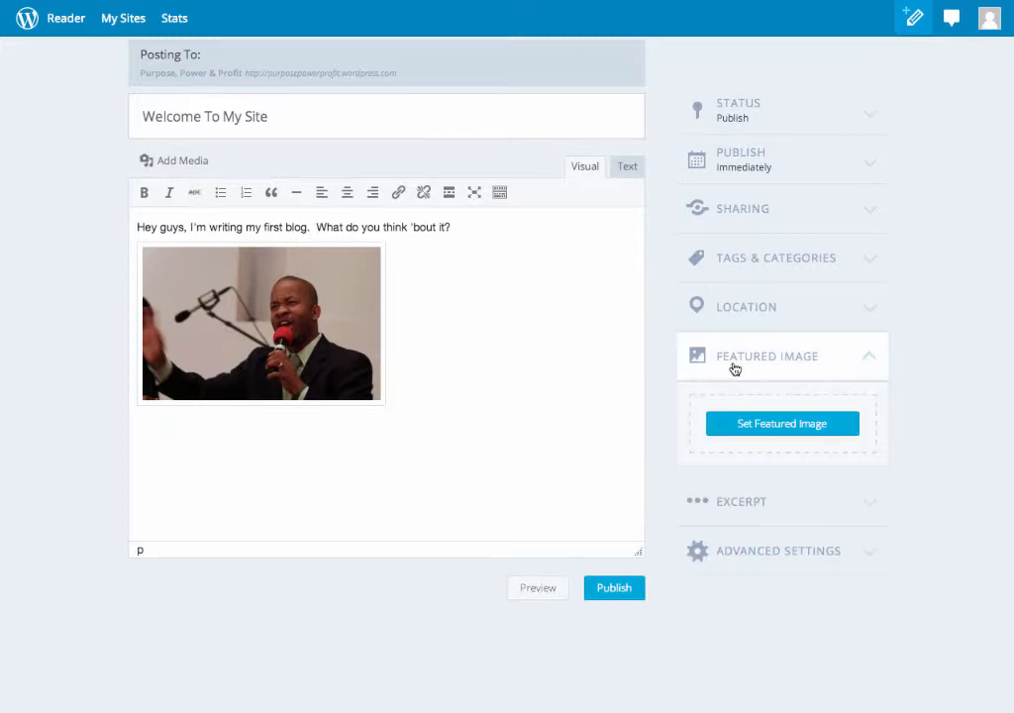
{"action": "left_click", "coordinate": [771, 424]}
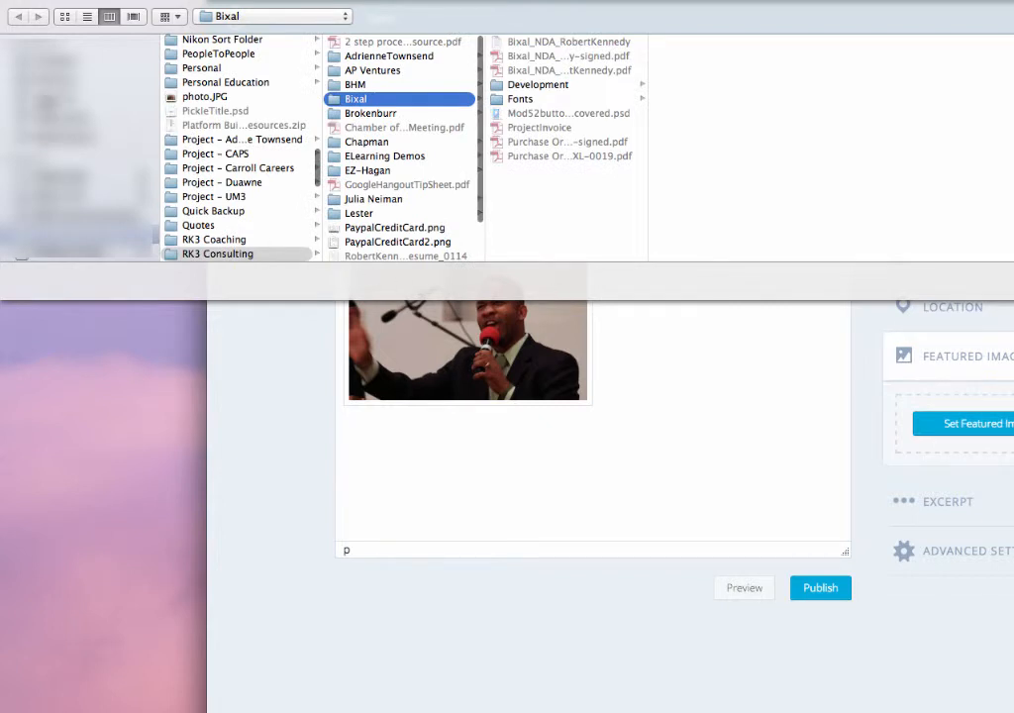
{"action": "left_click", "coordinate": [47, 83]}
{"action": "scroll", "coordinate": [198, 141], "scroll_direction": "down", "scroll_amount": 10}
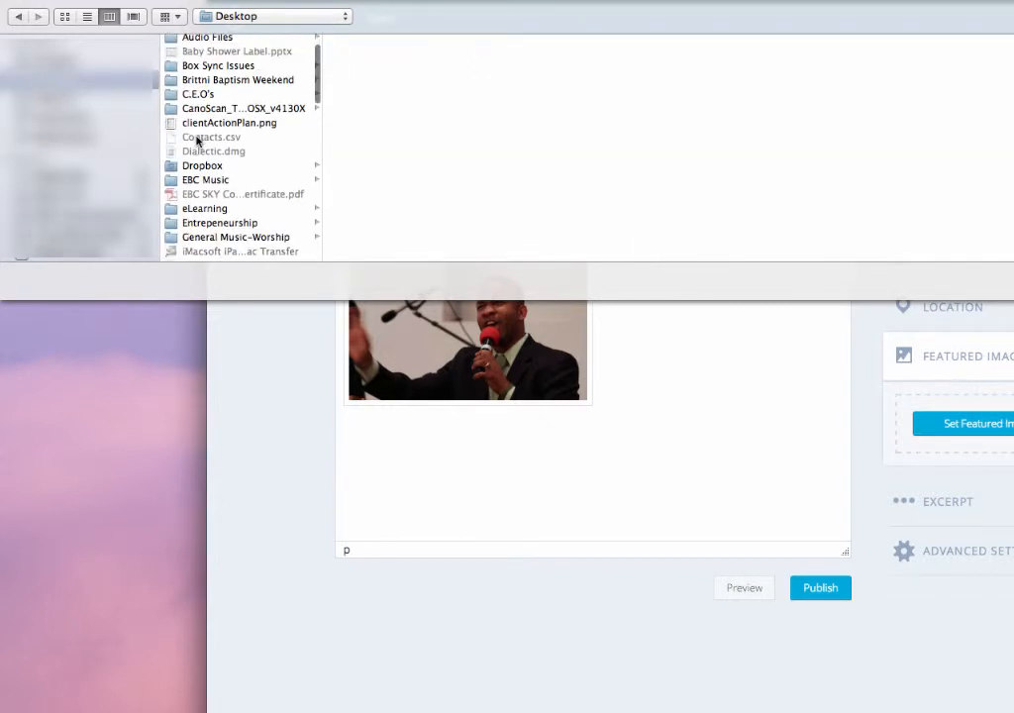
{"action": "scroll", "coordinate": [197, 141], "scroll_direction": "down", "scroll_amount": 5}
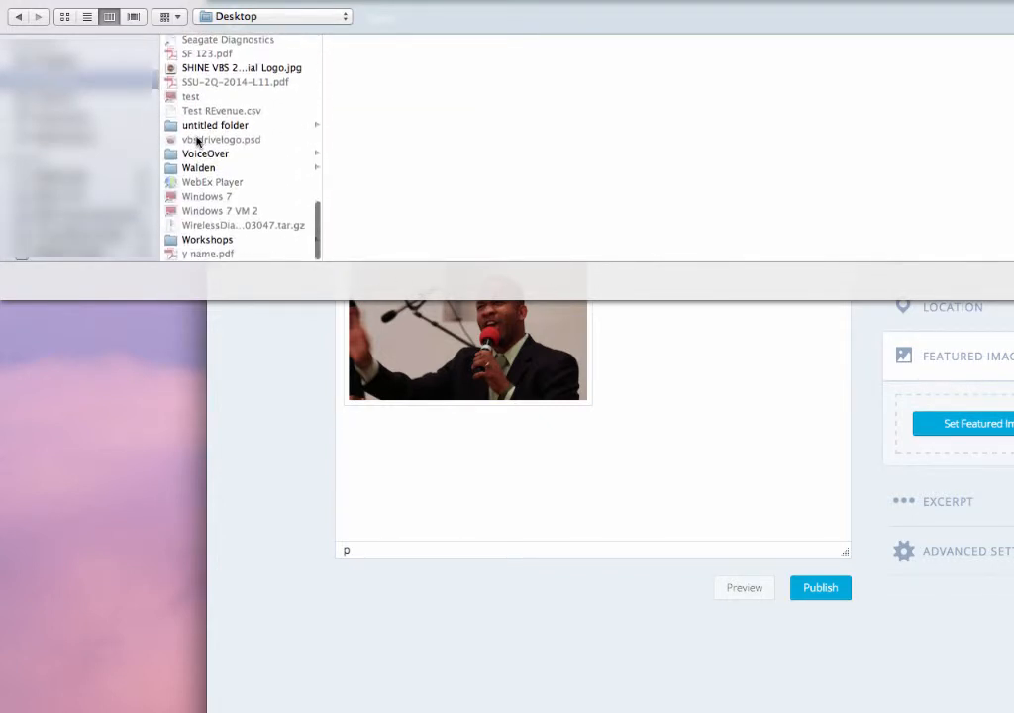
{"action": "scroll", "coordinate": [197, 142], "scroll_direction": "up", "scroll_amount": 2}
{"action": "scroll", "coordinate": [197, 141], "scroll_direction": "up", "scroll_amount": 1}
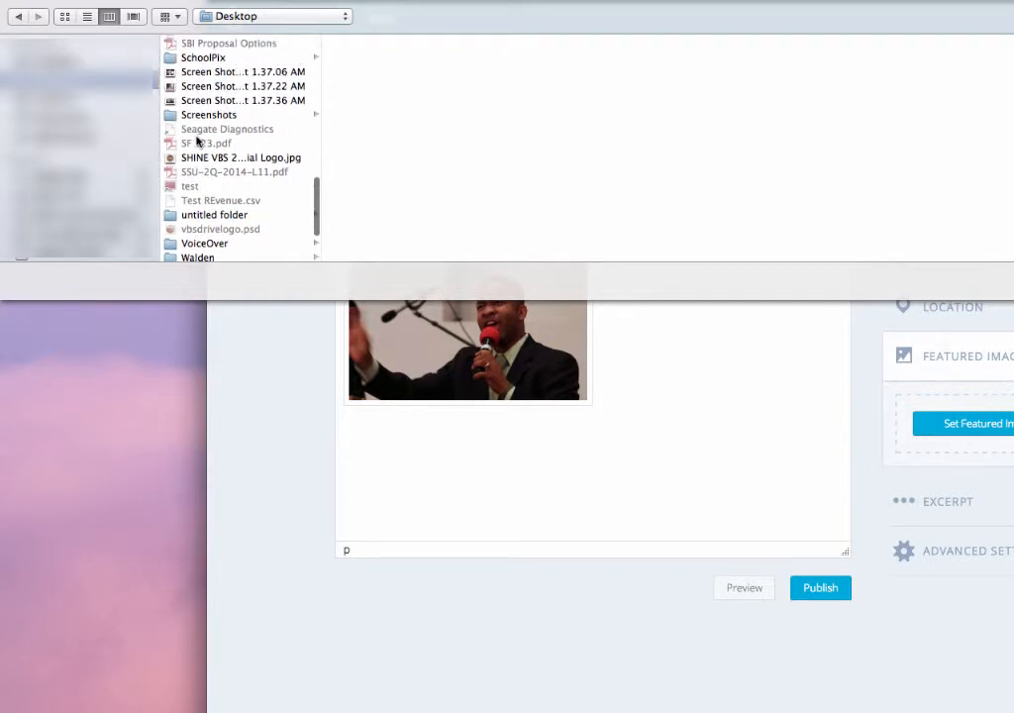
{"action": "left_click", "coordinate": [201, 73]}
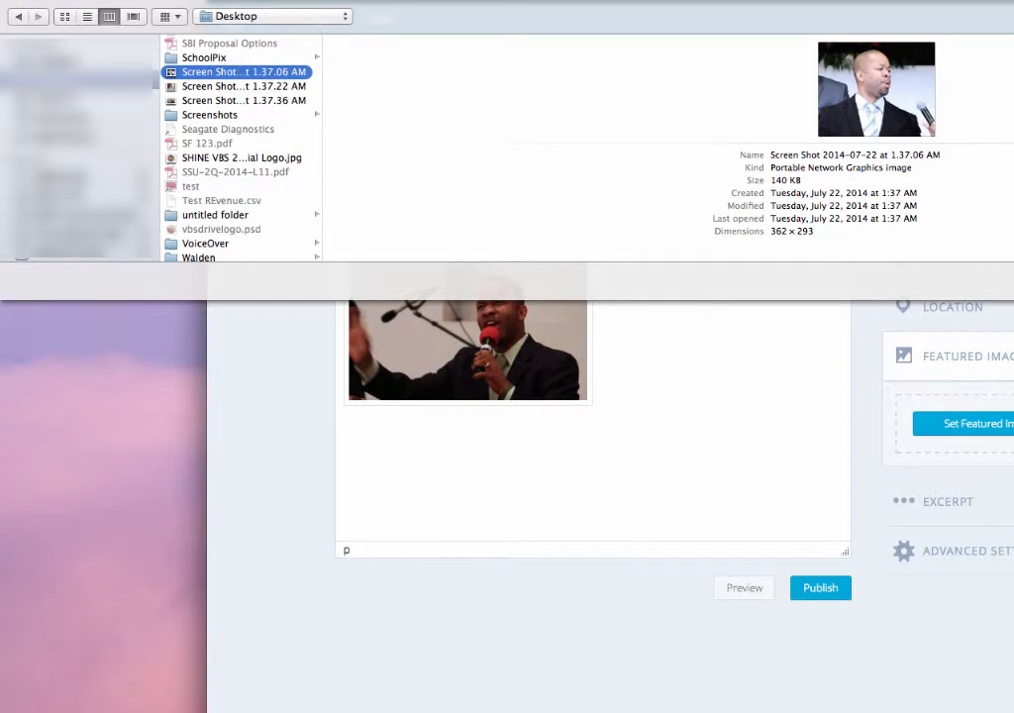
{"action": "key", "text": "Return"}
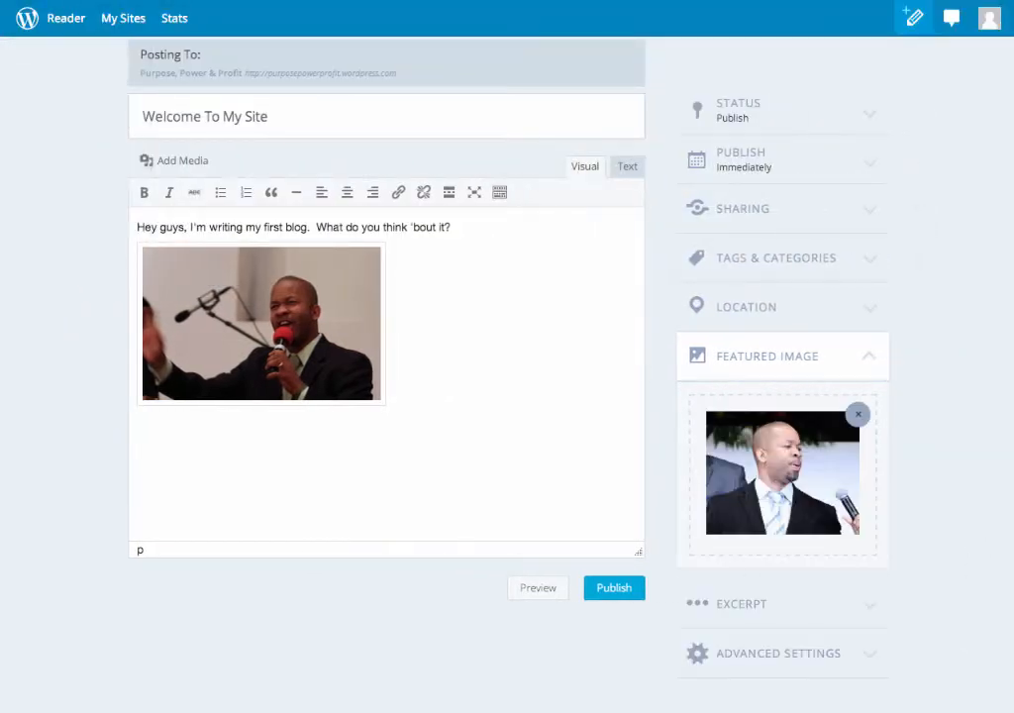
Publish 'Welcome To My Site', view it live, and dismiss the 'About these ads' notice.
{"action": "left_click", "coordinate": [614, 588]}
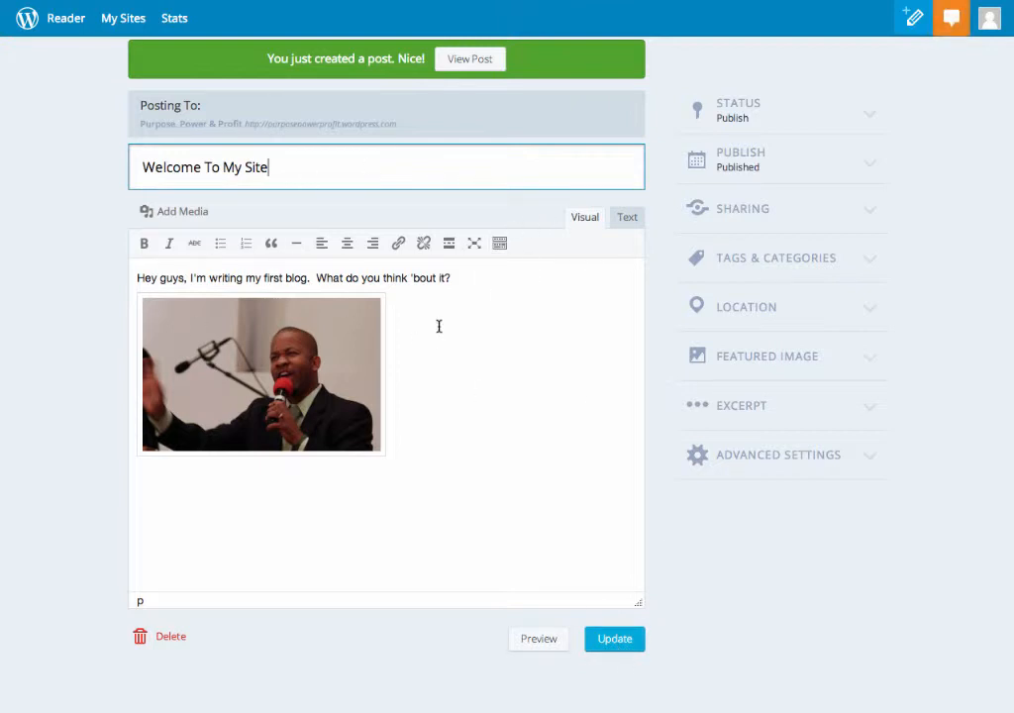
{"action": "left_click", "coordinate": [470, 59]}
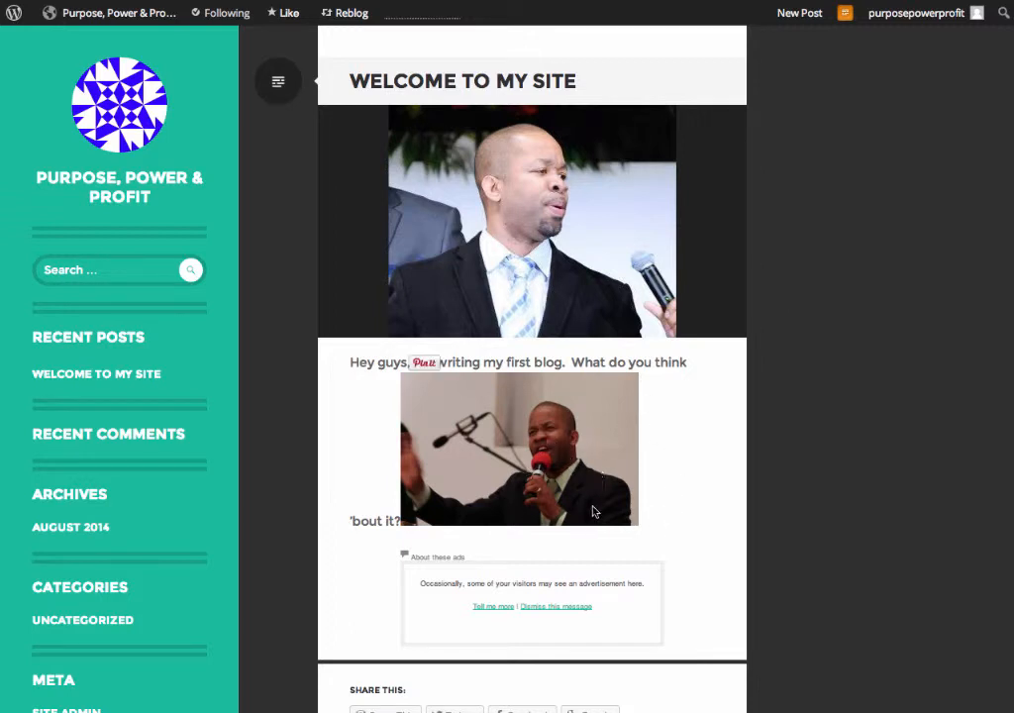
{"action": "left_click", "coordinate": [553, 609]}
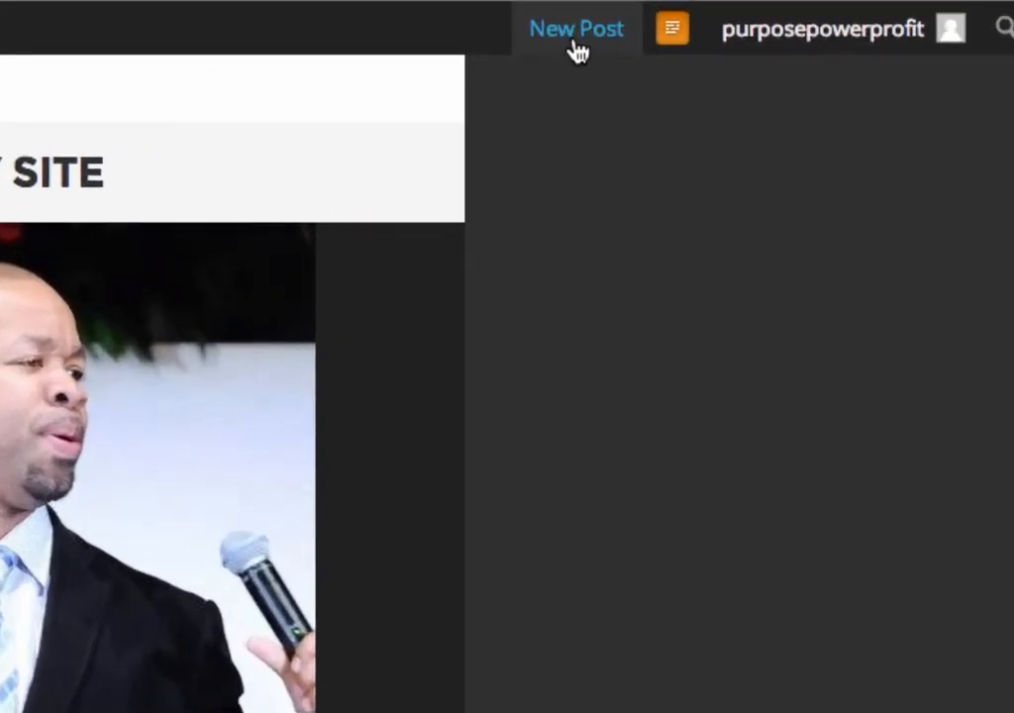
Start a new post titled 'This is post #2', fixing the capital H, and move into the body.
{"action": "left_click", "coordinate": [575, 44]}
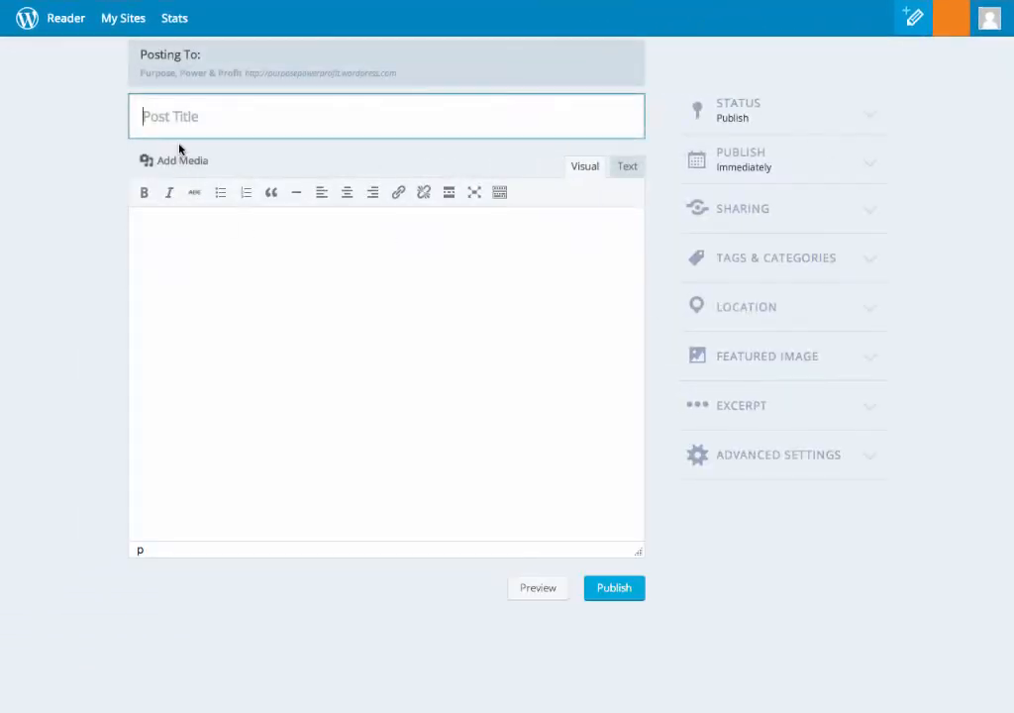
{"action": "type", "text": "THis is po"}
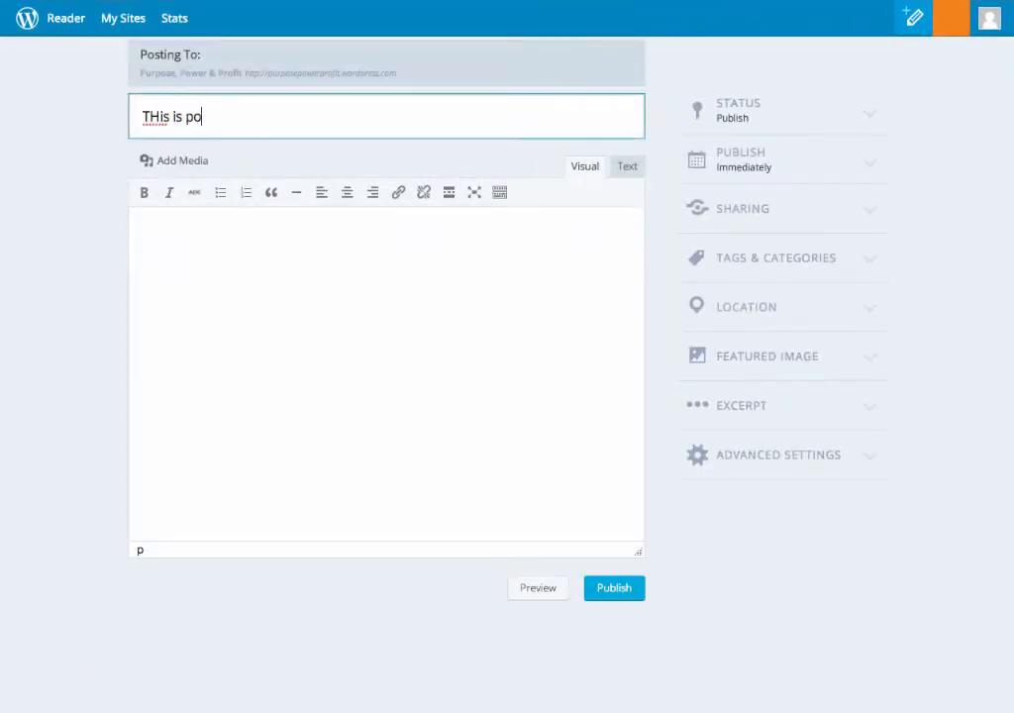
{"action": "type", "text": "st #2"}
{"action": "left_click", "coordinate": [160, 117]}
{"action": "key", "text": "BackSpace"}
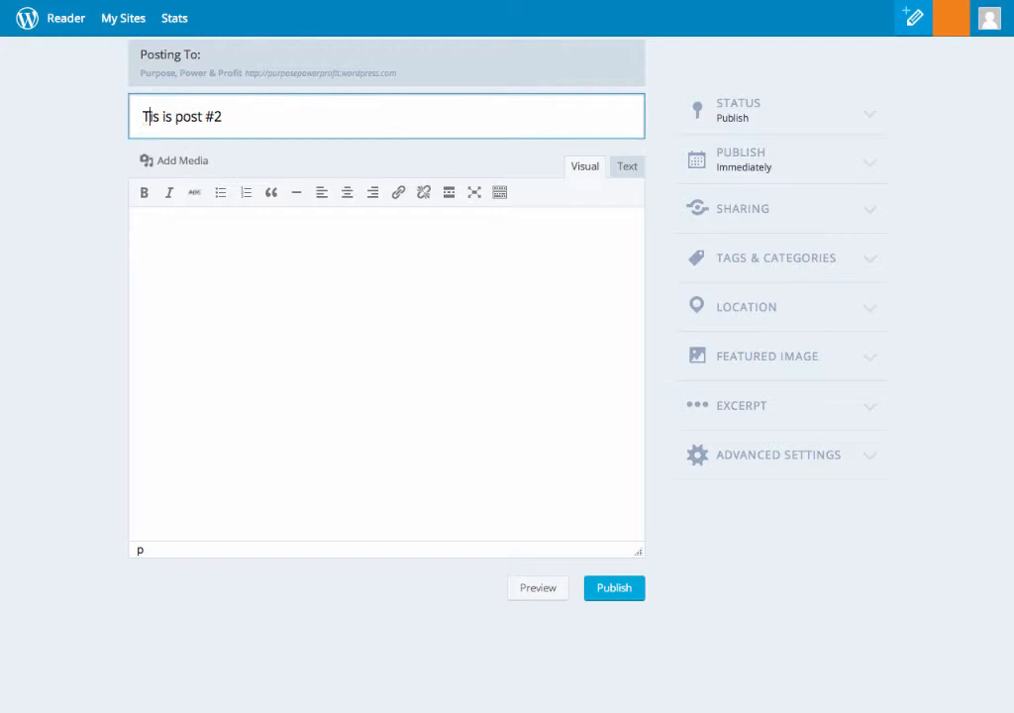
{"action": "type", "text": "h"}
{"action": "left_click", "coordinate": [179, 231]}
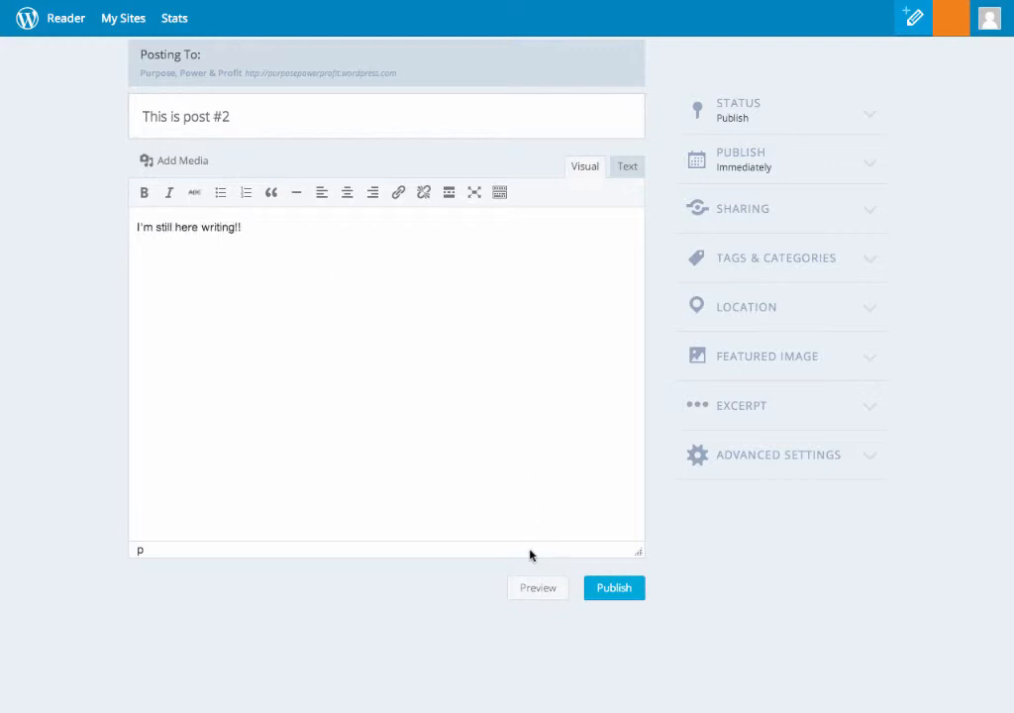
Make the red-shirted runner screenshot from Screenshots the featured image, then publish post #2.
{"action": "left_click", "coordinate": [783, 359]}
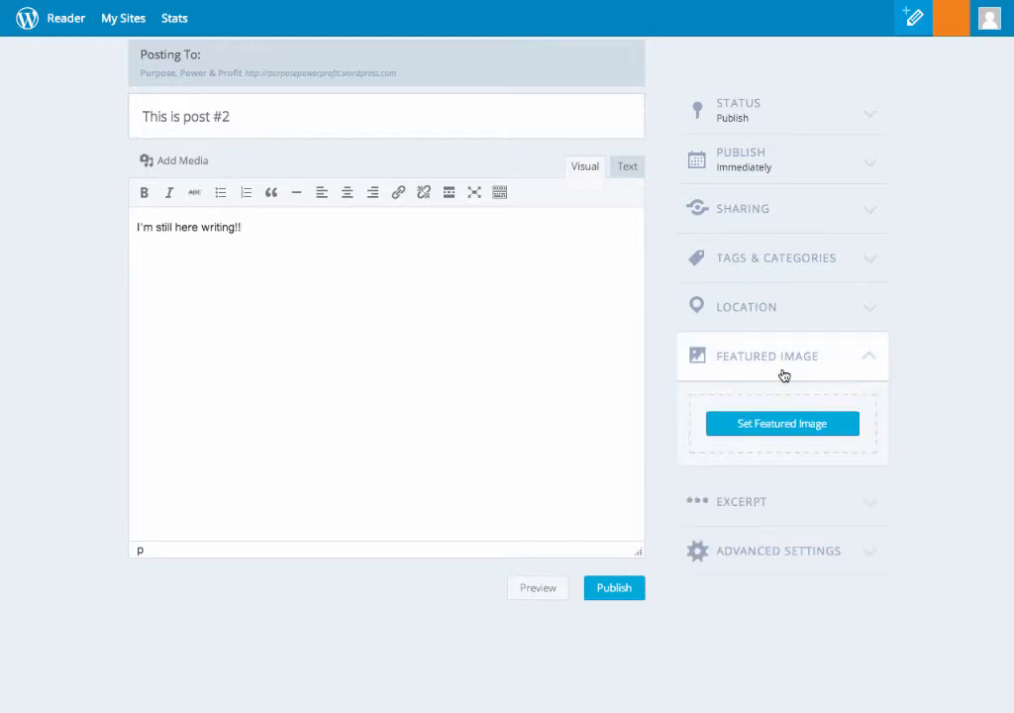
{"action": "left_click", "coordinate": [780, 426]}
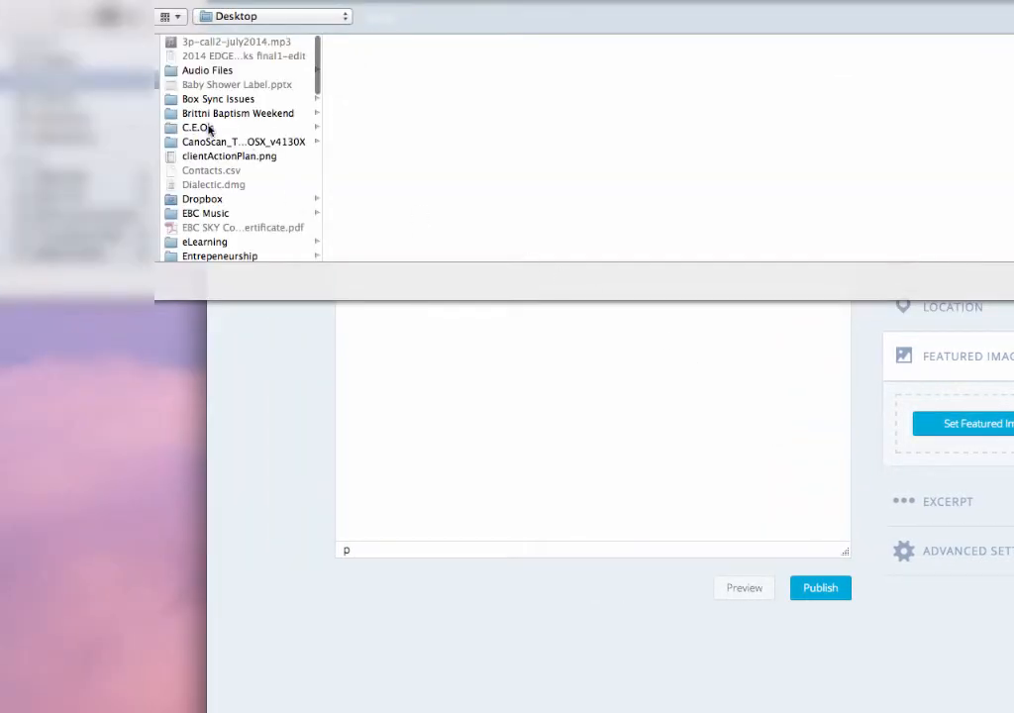
{"action": "scroll", "coordinate": [213, 135], "scroll_direction": "down", "scroll_amount": 10}
{"action": "scroll", "coordinate": [213, 136], "scroll_direction": "up", "scroll_amount": 3}
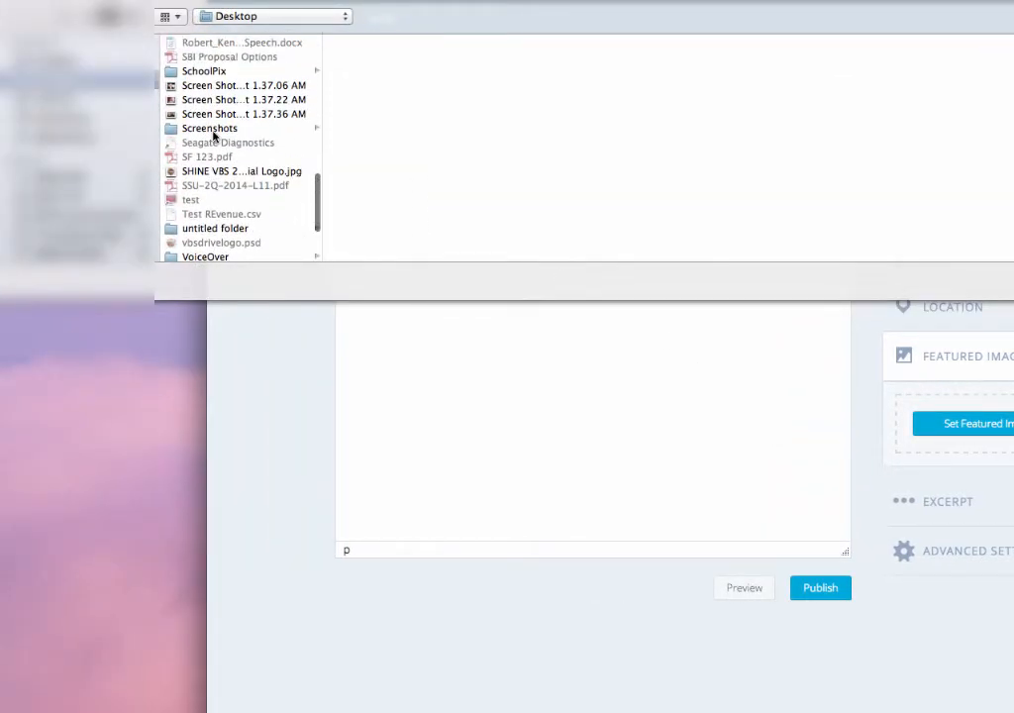
{"action": "left_click", "coordinate": [202, 135]}
{"action": "scroll", "coordinate": [416, 145], "scroll_direction": "down", "scroll_amount": 5}
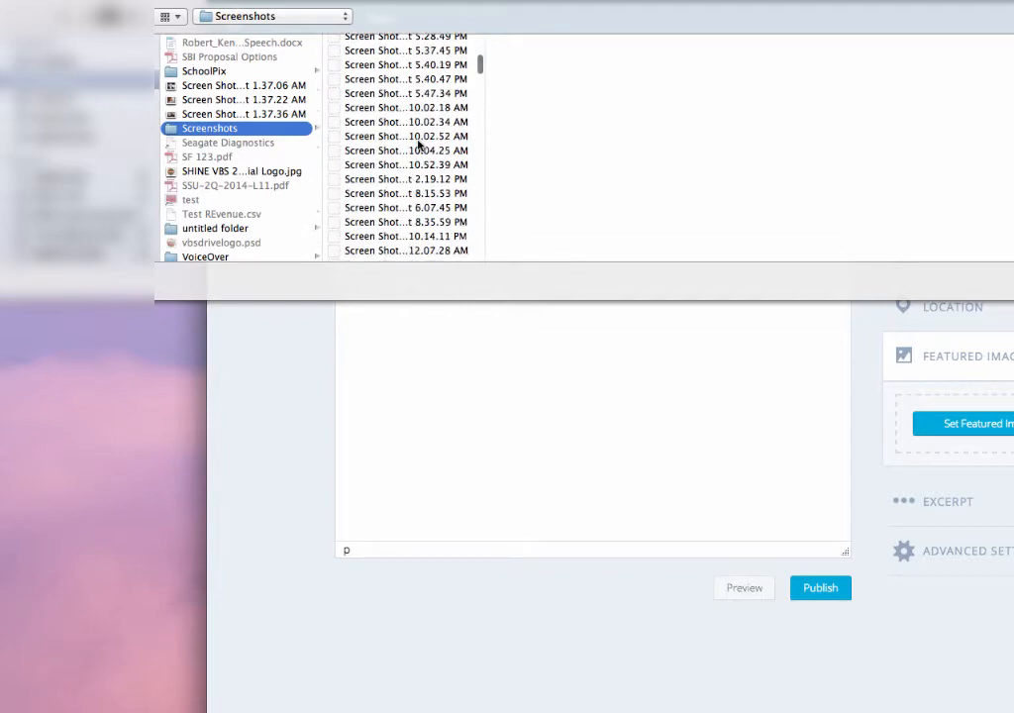
{"action": "scroll", "coordinate": [420, 145], "scroll_direction": "down", "scroll_amount": 15}
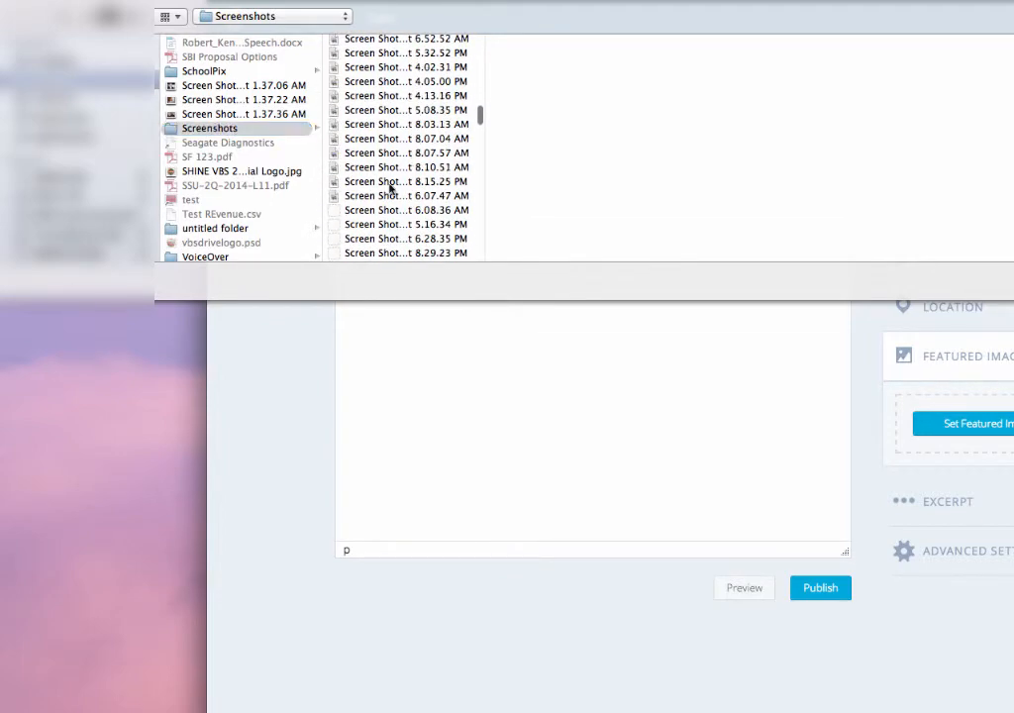
{"action": "left_click", "coordinate": [391, 182]}
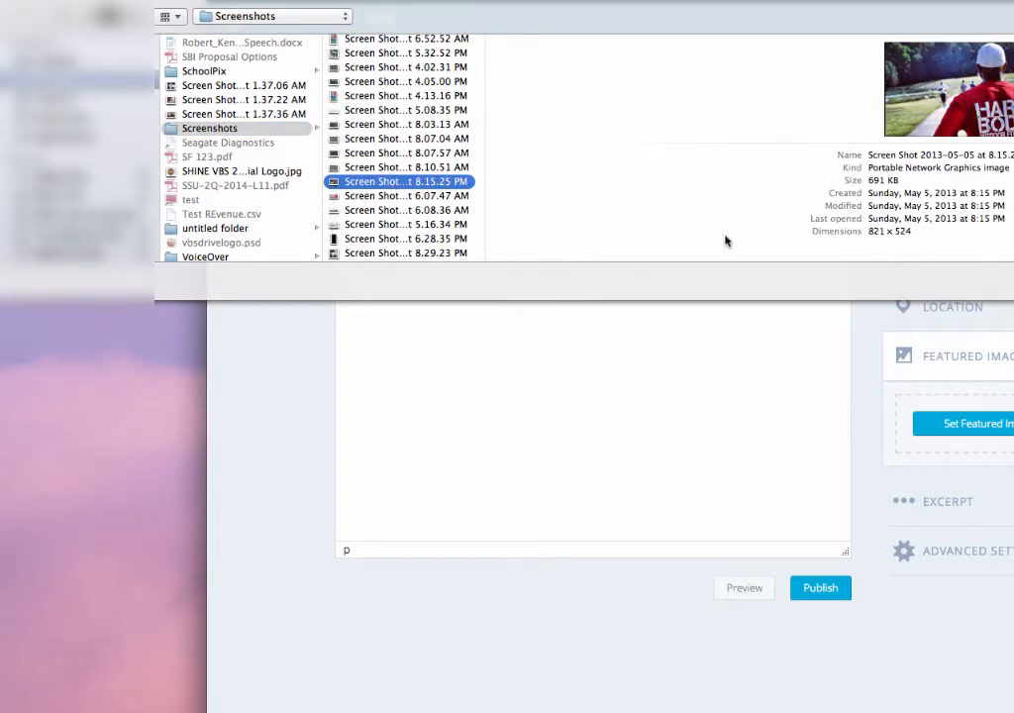
{"action": "key", "text": "Return"}
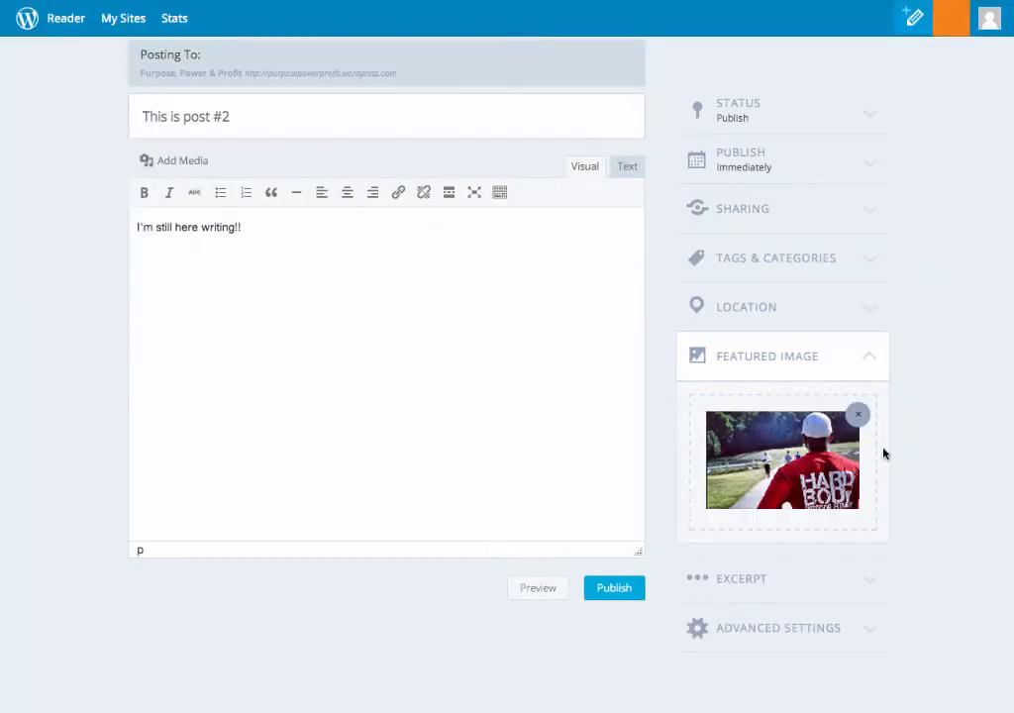
{"action": "left_click", "coordinate": [614, 593]}
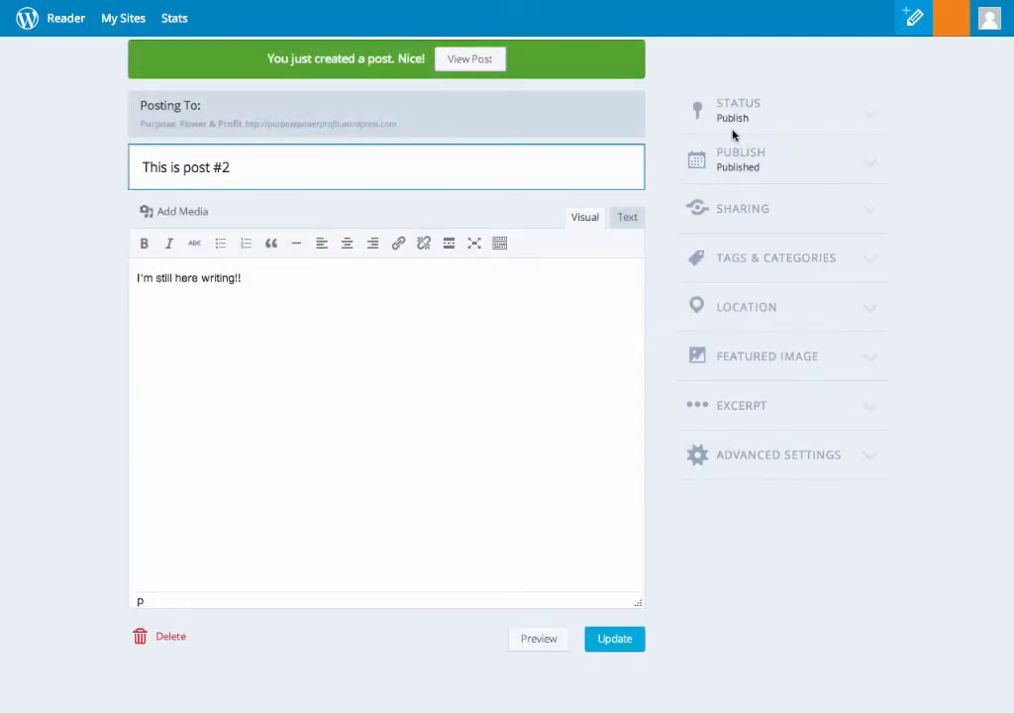
View the published post, then load the blog home page listing it above Welcome to my site.
{"action": "left_click", "coordinate": [468, 58]}
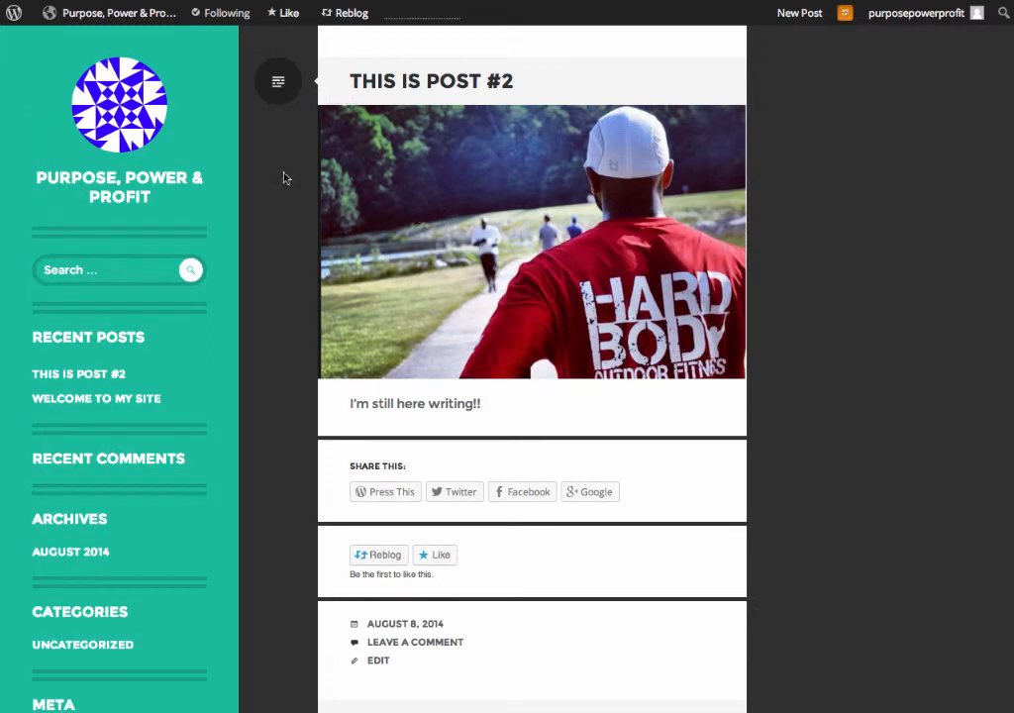
{"action": "left_click", "coordinate": [98, 191]}
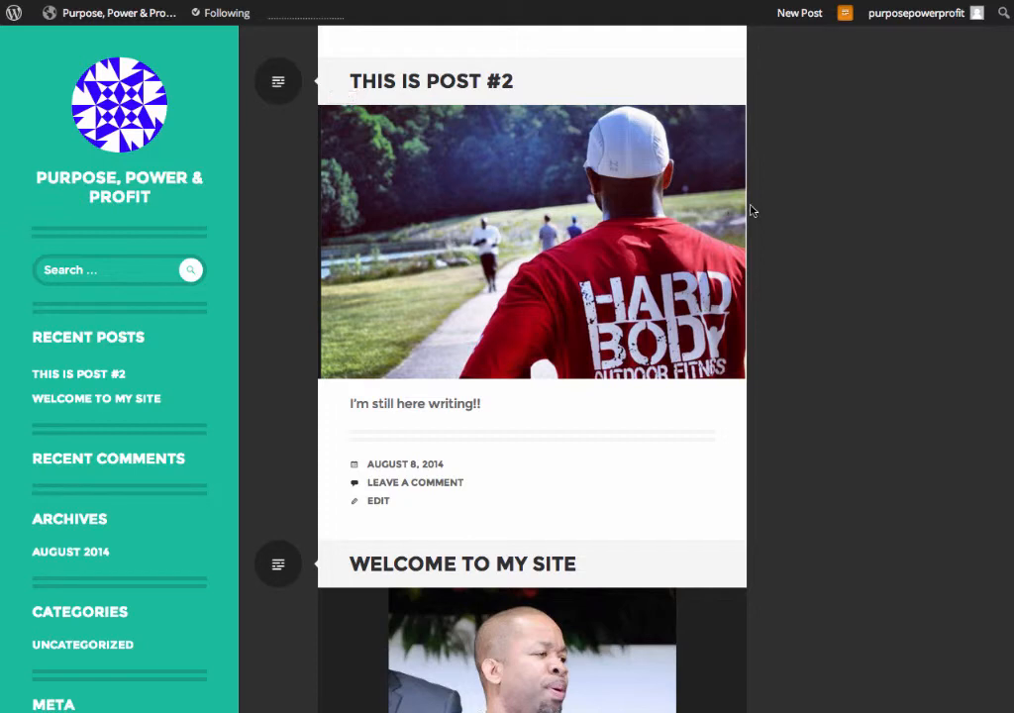
{"action": "scroll", "coordinate": [743, 211], "scroll_direction": "down", "scroll_amount": 3}
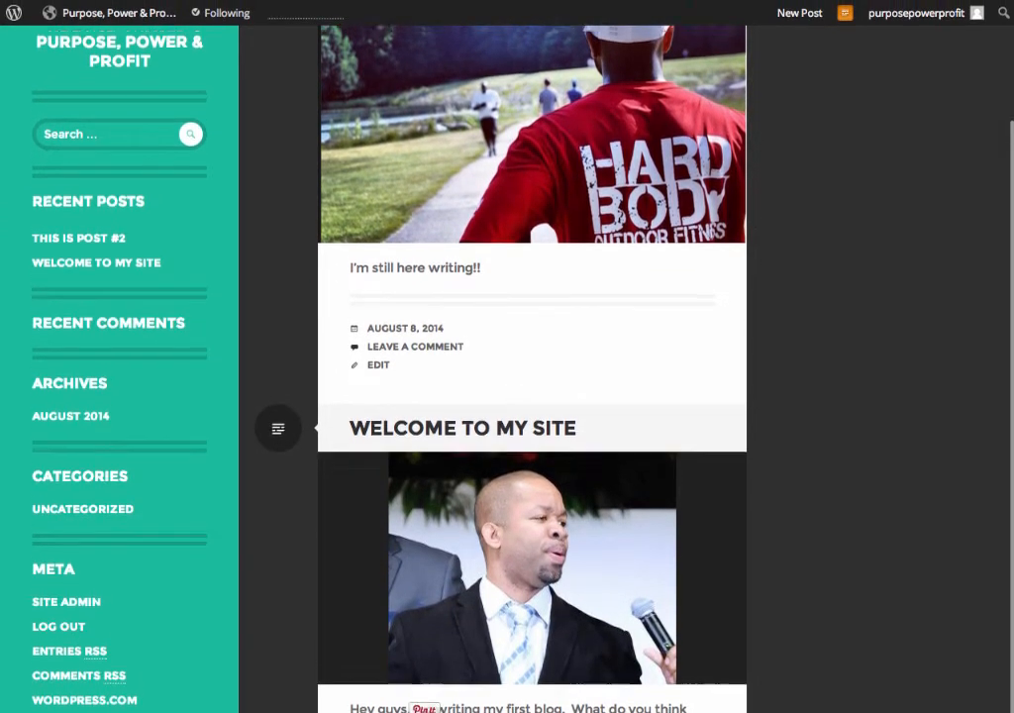
{"action": "scroll", "coordinate": [594, 345], "scroll_direction": "up", "scroll_amount": 3}
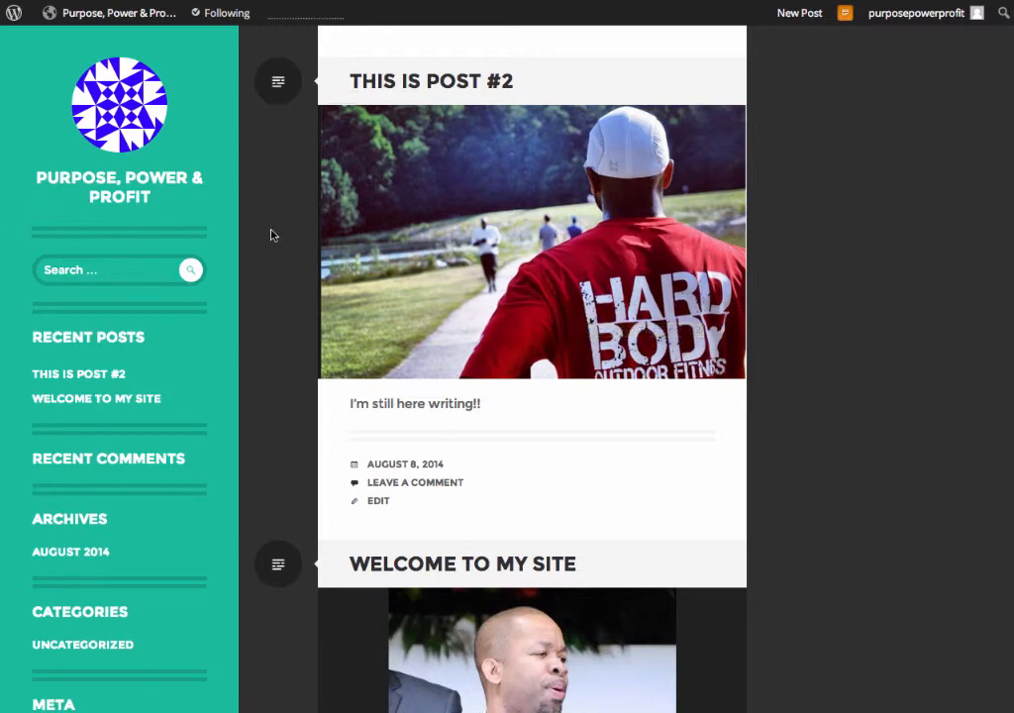
{"action": "mouse_move", "coordinate": [13, 20]}
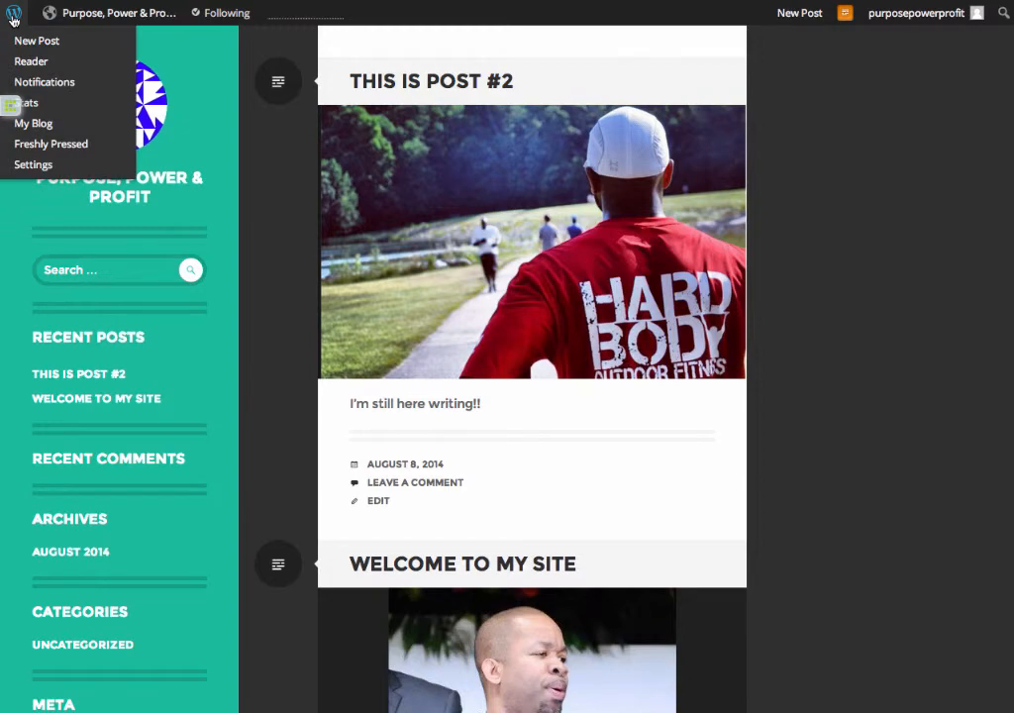
Open the Reader from the WordPress logo menu and scroll through the Blogs I Follow feed.
{"action": "left_click", "coordinate": [13, 20]}
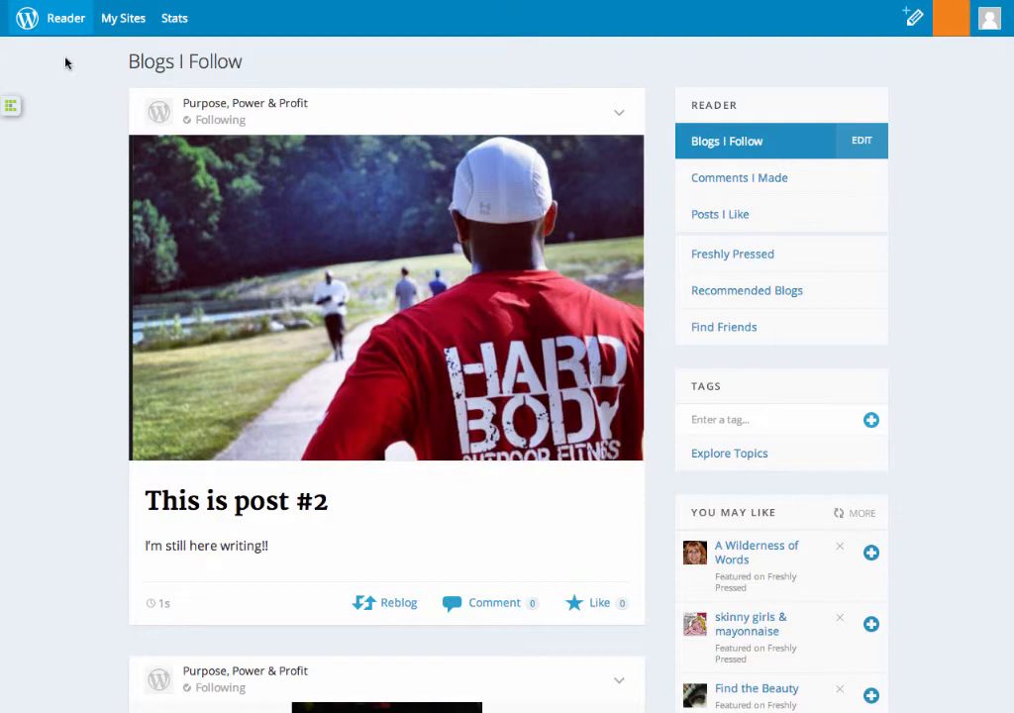
{"action": "scroll", "coordinate": [93, 208], "scroll_direction": "down", "scroll_amount": 5}
{"action": "scroll", "coordinate": [91, 208], "scroll_direction": "down", "scroll_amount": 2}
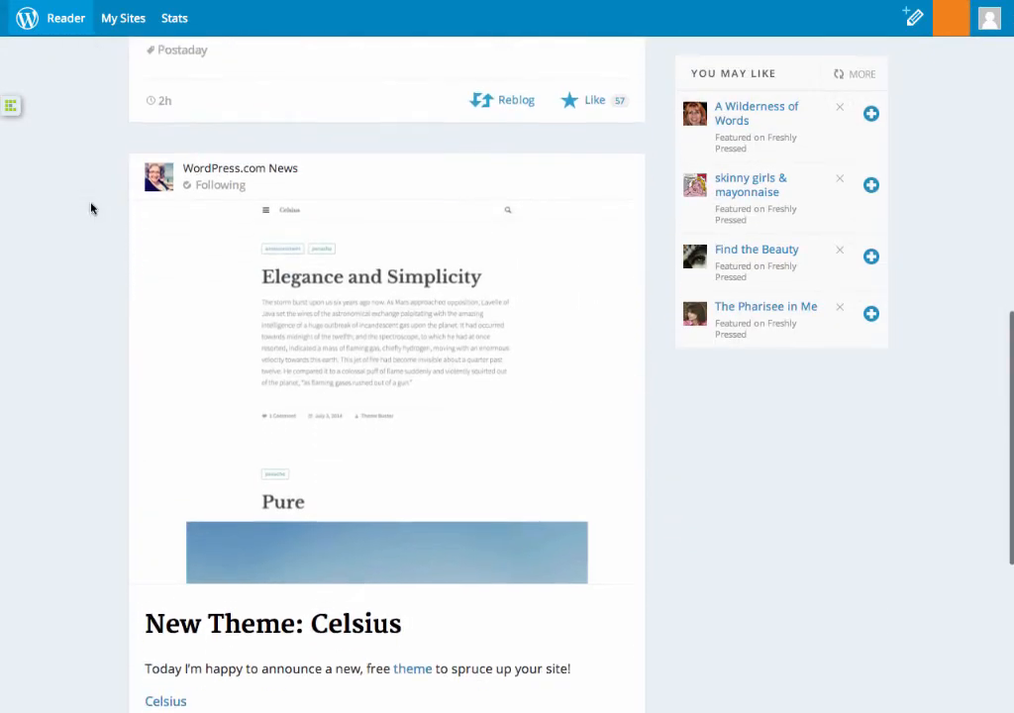
{"action": "scroll", "coordinate": [91, 208], "scroll_direction": "up", "scroll_amount": 5}
{"action": "scroll", "coordinate": [91, 208], "scroll_direction": "up", "scroll_amount": 2}
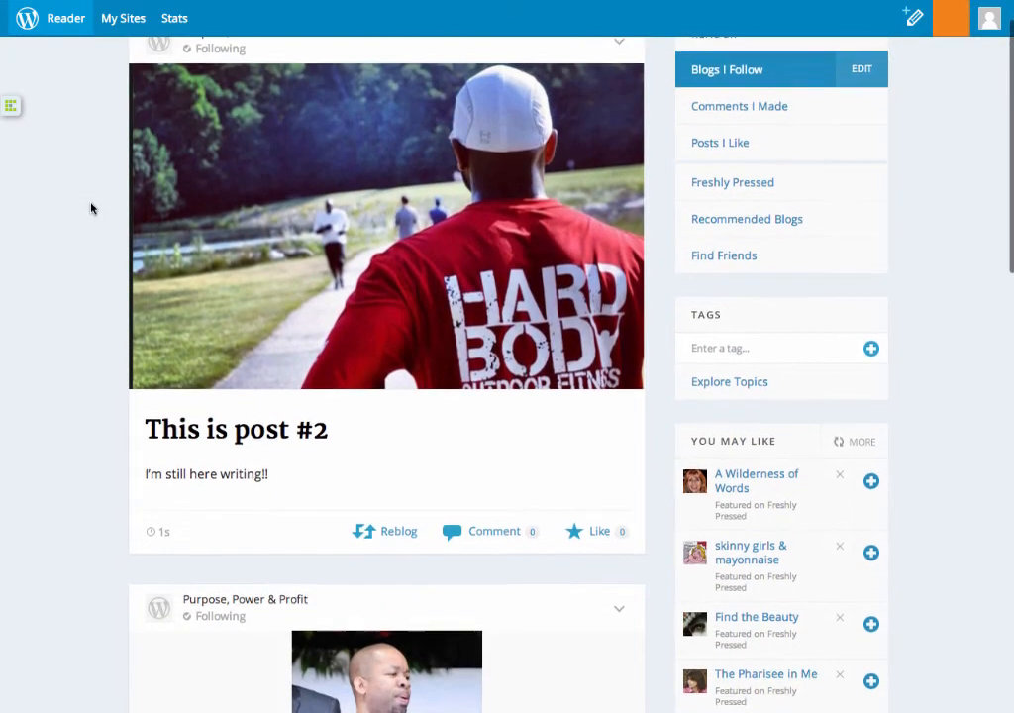
{"action": "scroll", "coordinate": [91, 208], "scroll_direction": "down", "scroll_amount": 3}
{"action": "scroll", "coordinate": [91, 208], "scroll_direction": "down", "scroll_amount": 3}
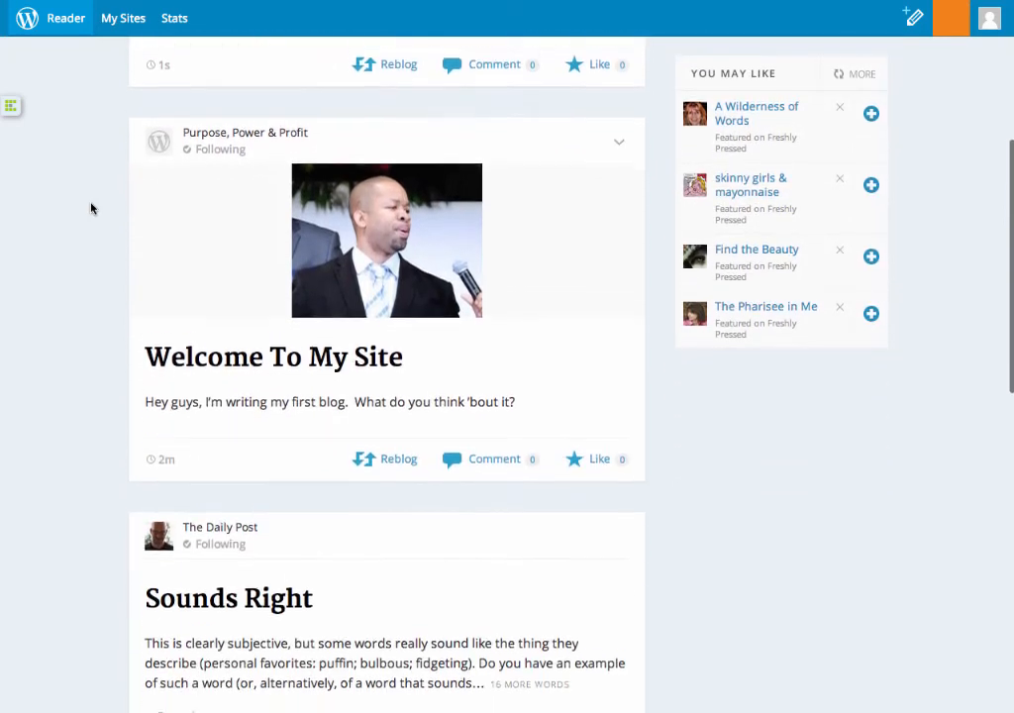
{"action": "scroll", "coordinate": [91, 208], "scroll_direction": "down", "scroll_amount": 3}
{"action": "scroll", "coordinate": [91, 208], "scroll_direction": "down", "scroll_amount": 6}
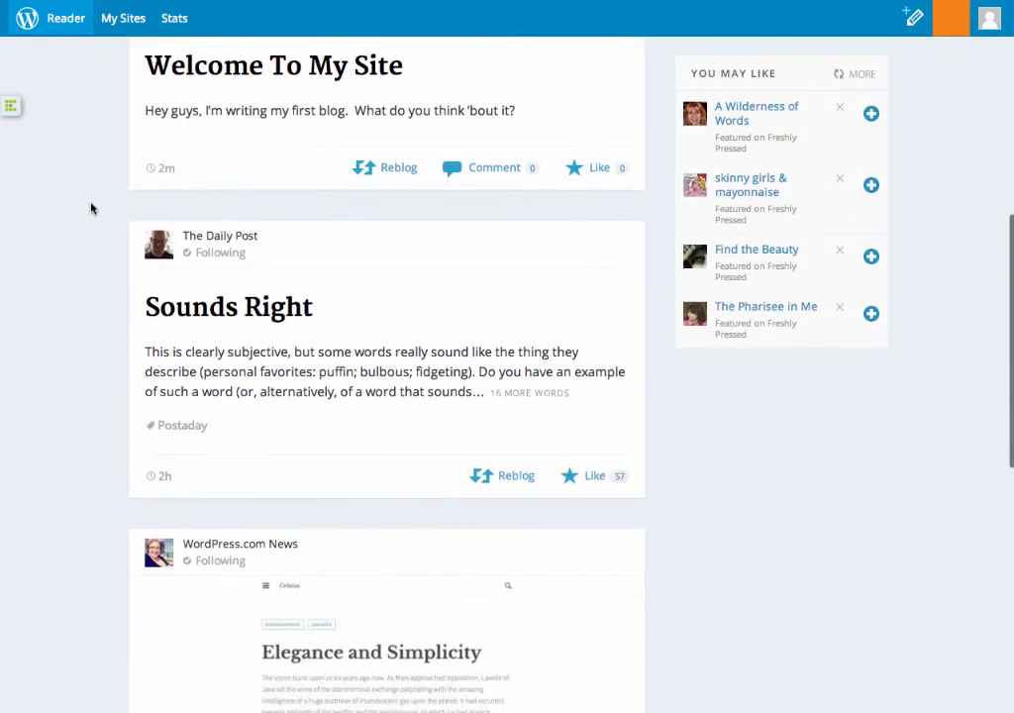
{"action": "scroll", "coordinate": [91, 208], "scroll_direction": "down", "scroll_amount": 12}
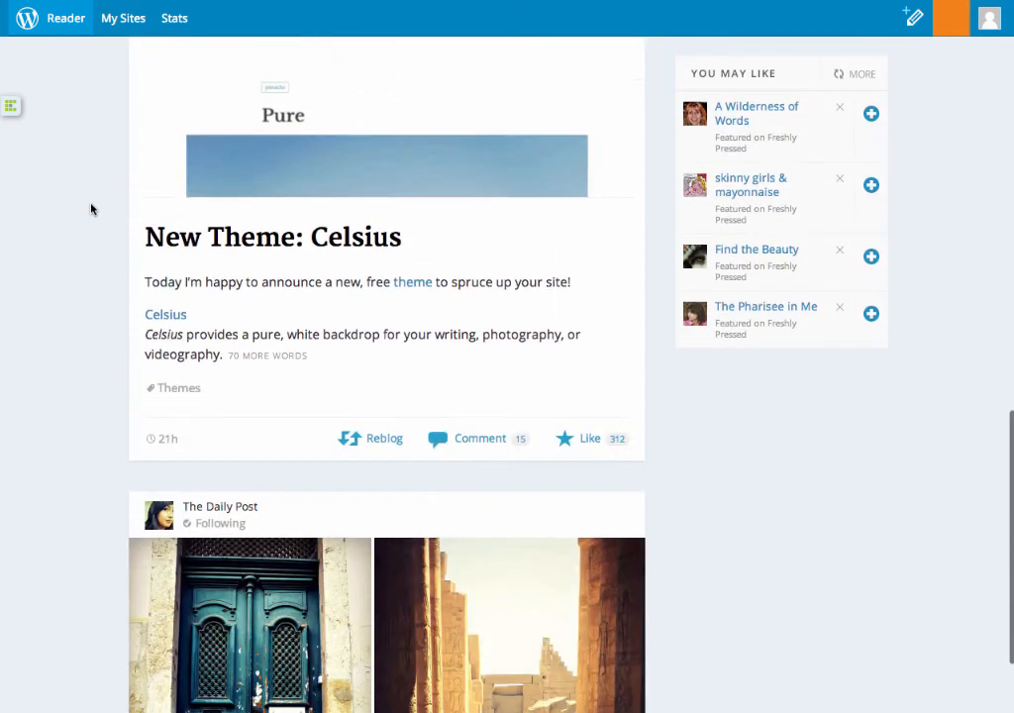
{"action": "scroll", "coordinate": [91, 208], "scroll_direction": "down", "scroll_amount": 10}
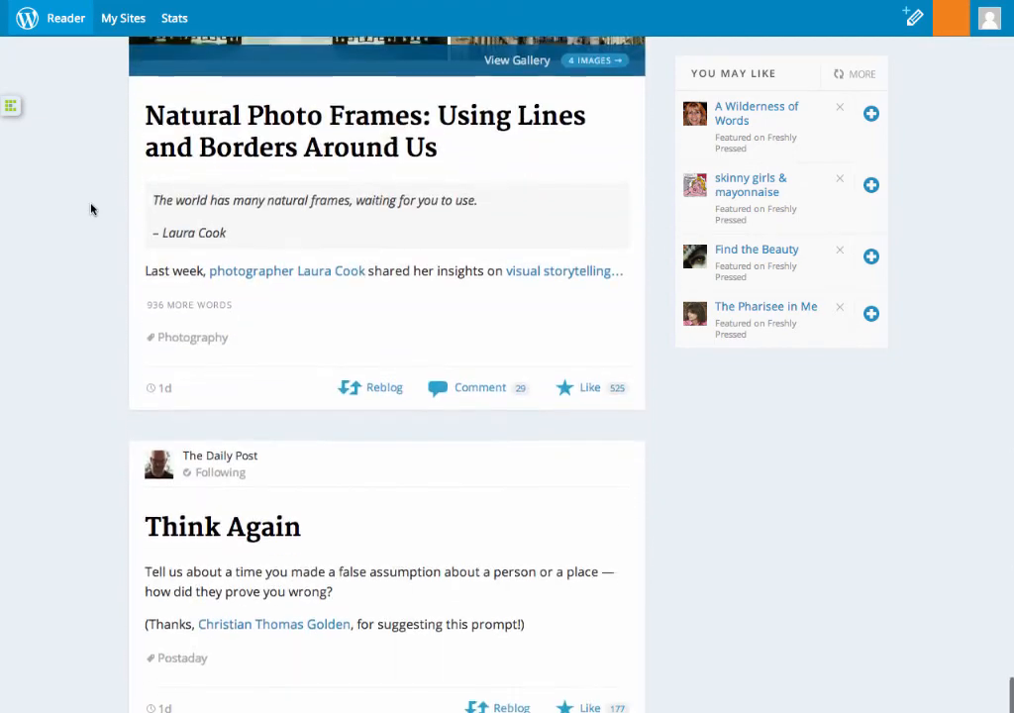
{"action": "scroll", "coordinate": [91, 208], "scroll_direction": "down", "scroll_amount": 7}
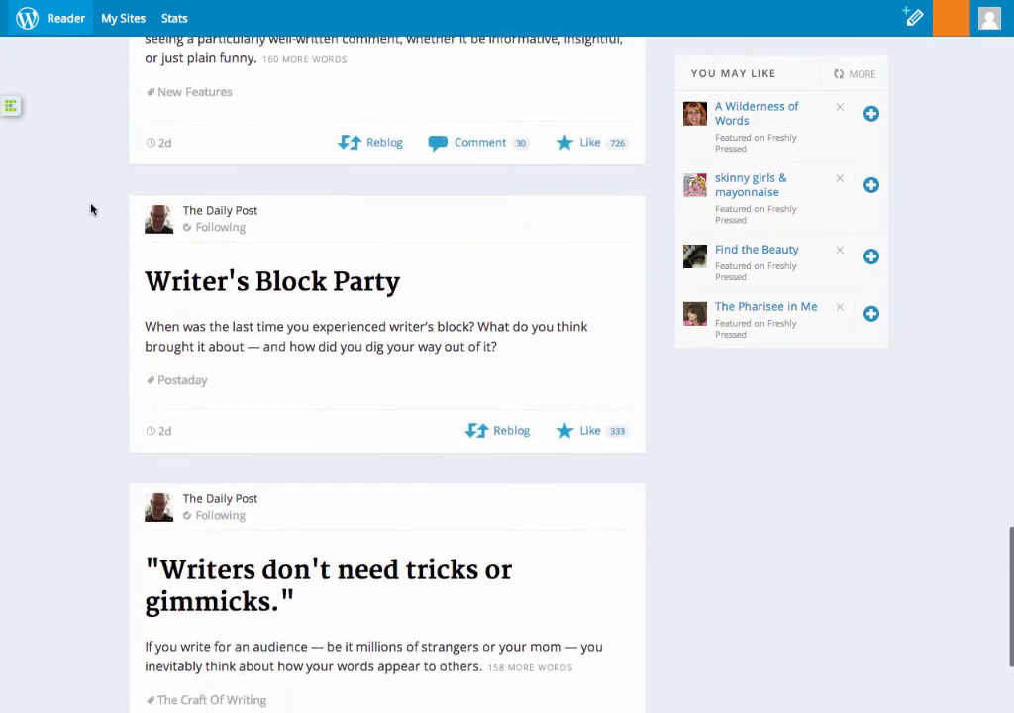
{"action": "scroll", "coordinate": [91, 208], "scroll_direction": "up", "scroll_amount": 20}
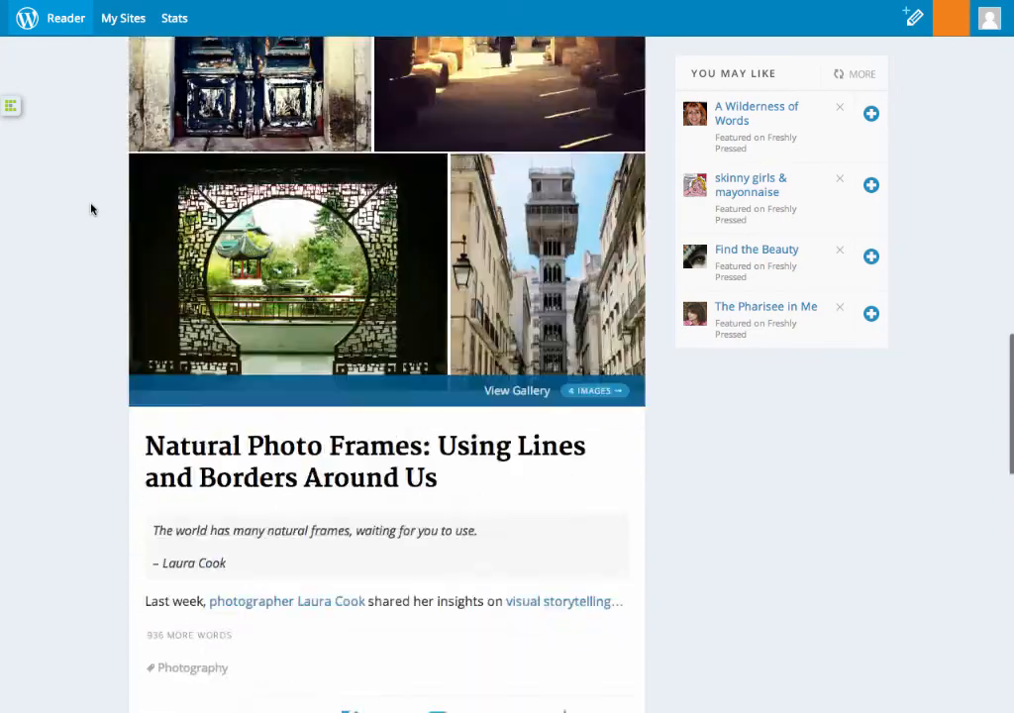